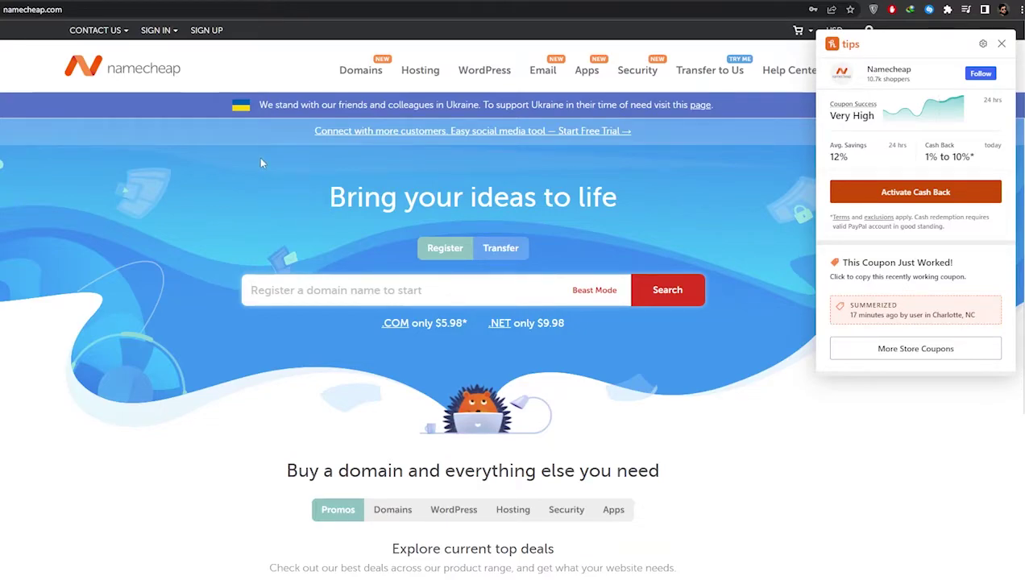
# Dismiss the coupon popup on the Namecheap homepage and look through its current top deals.
pyautogui.scroll(-1, 260, 163)
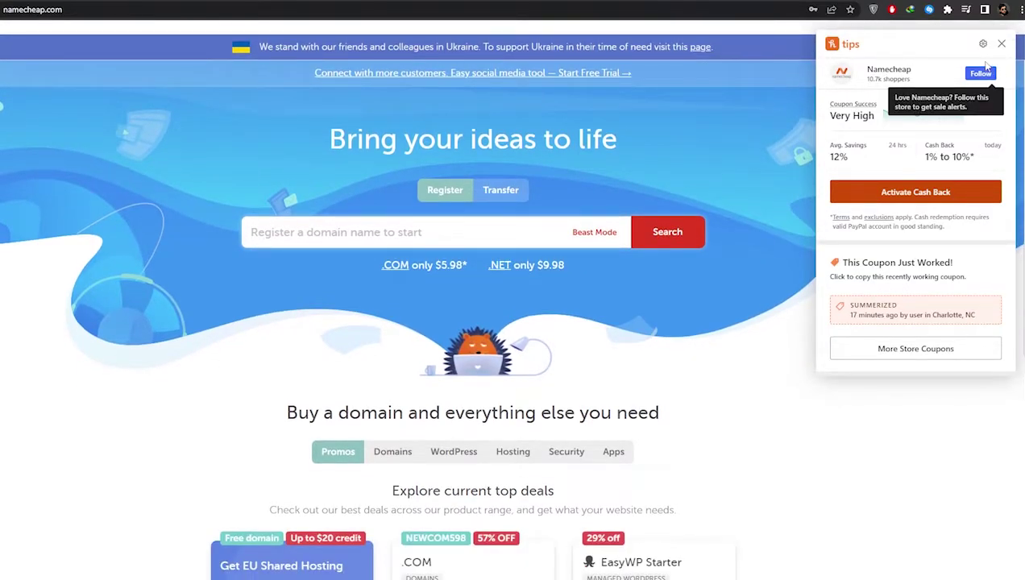
pyautogui.click(1001, 43)
pyautogui.scroll(-5, 801, 176)
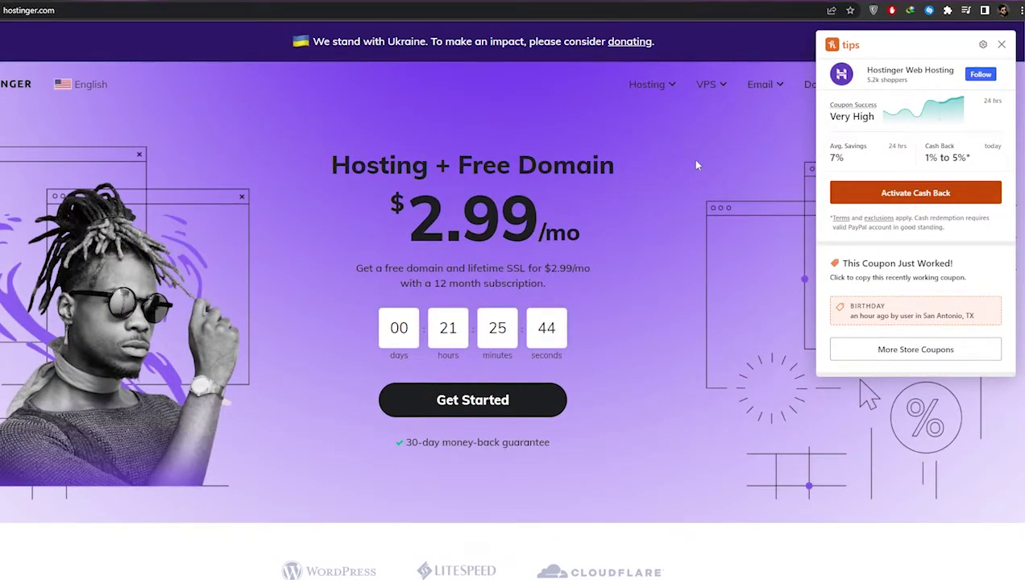
# Dismiss the coupon popup on the Hostinger homepage, review its hosting offer and customer ratings, and revisit Namecheap's domain deals.
pyautogui.click(1000, 44)
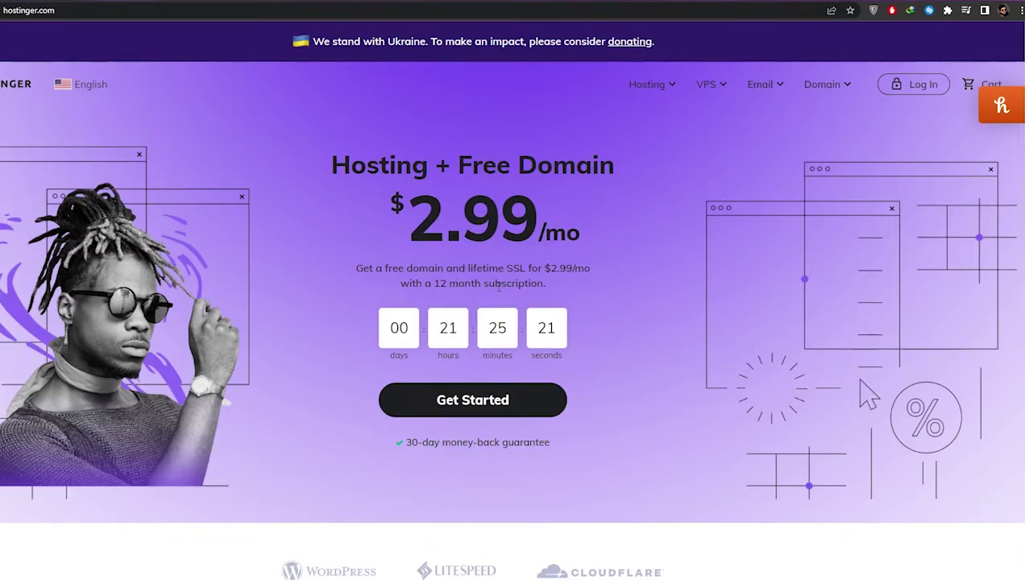
pyautogui.scroll(-5, 499, 296)
pyautogui.scroll(-5, 498, 291)
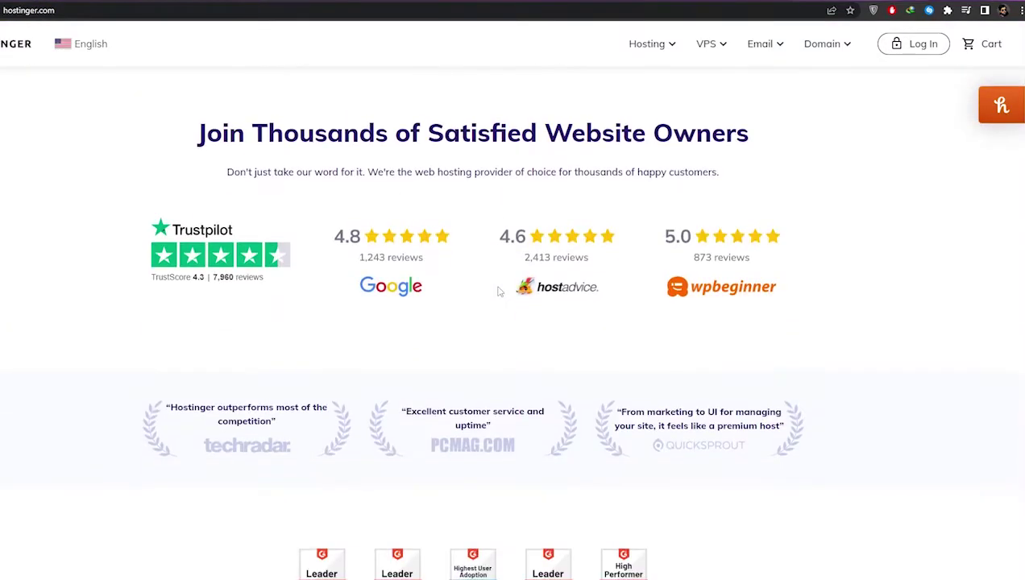
pyautogui.scroll(9, 499, 291)
pyautogui.scroll(1, 490, 288)
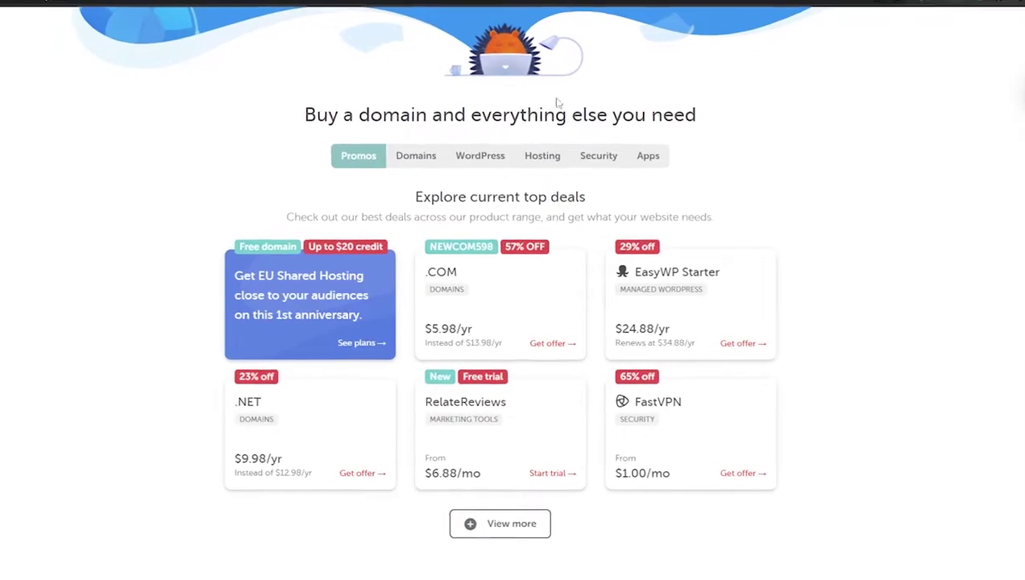
pyautogui.scroll(3, 810, 257)
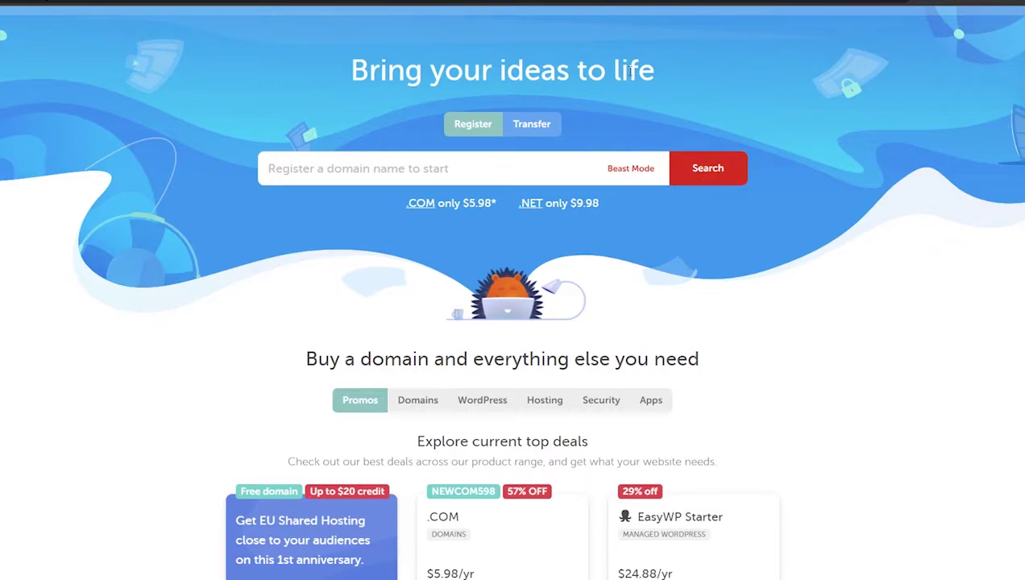
pyautogui.scroll(-3, 509, 149)
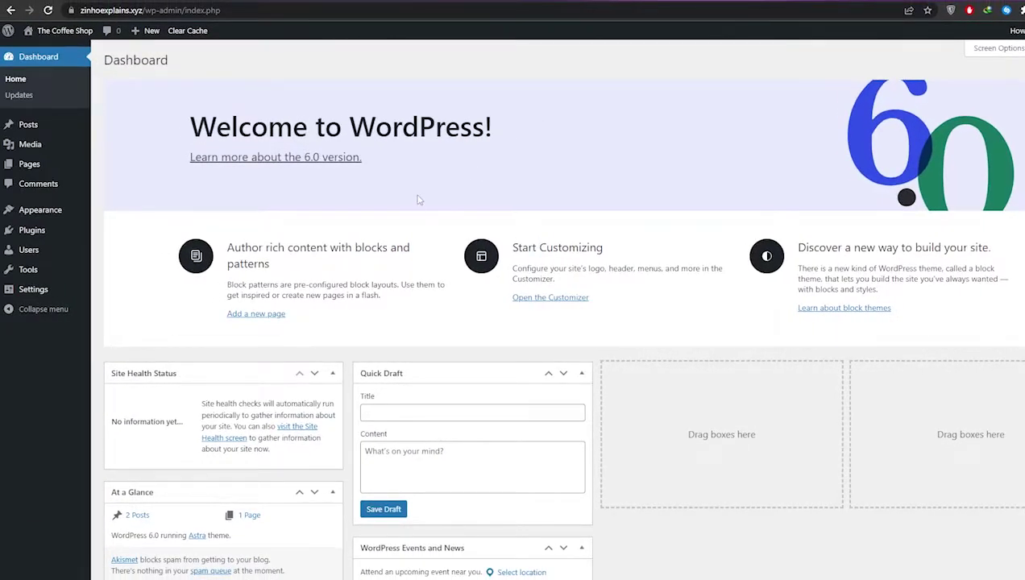
# Look over the WordPress admin dashboard and dismiss its welcome panel.
pyautogui.scroll(-3, 419, 197)
pyautogui.scroll(3, 505, 189)
pyautogui.click(1002, 89)
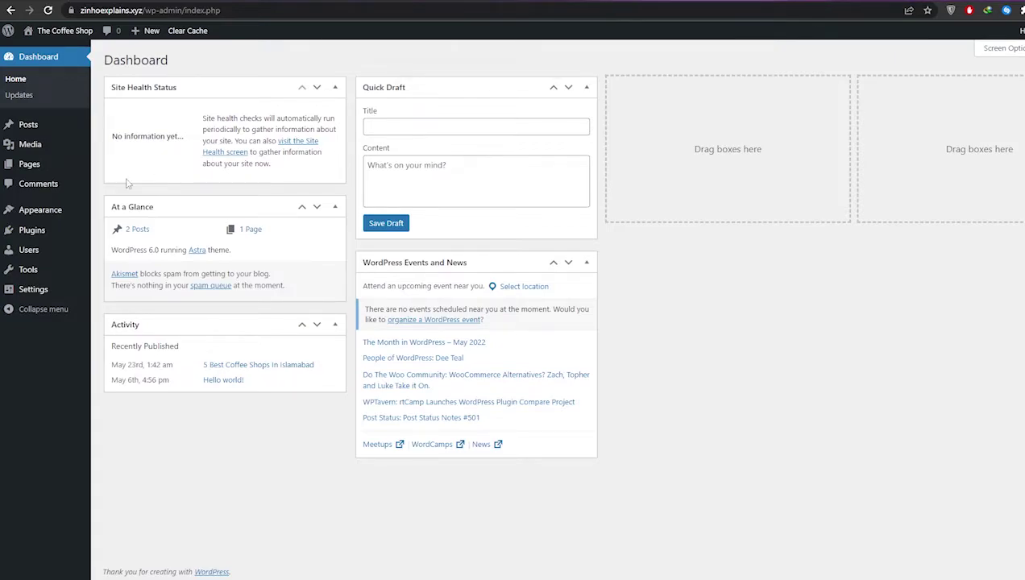
# Search the WordPress plugin directory for elementor and install the Elementor Website Builder plugin.
pyautogui.click(32, 232)
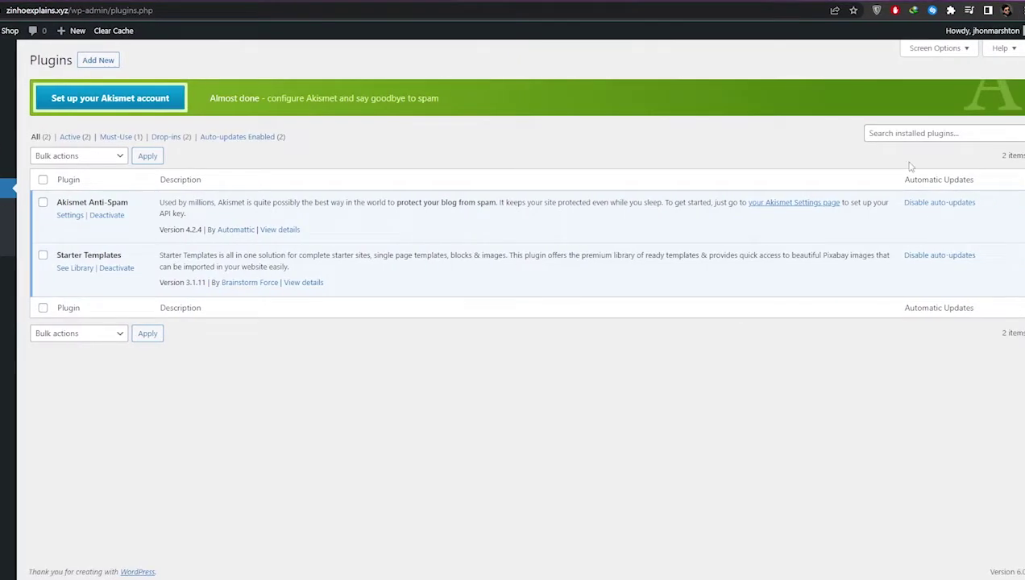
pyautogui.click(98, 60)
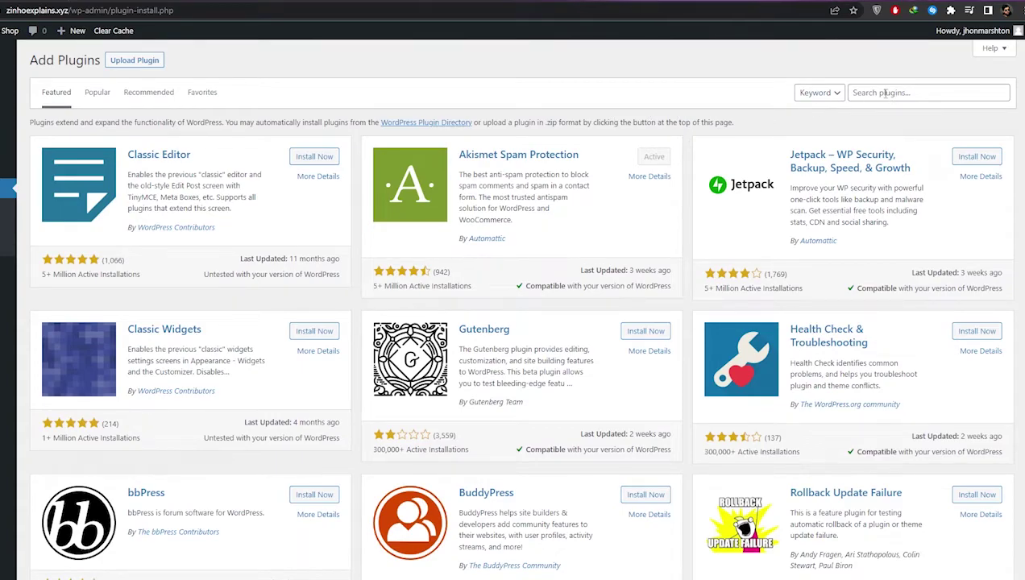
pyautogui.click(859, 94)
pyautogui.write('elementor')
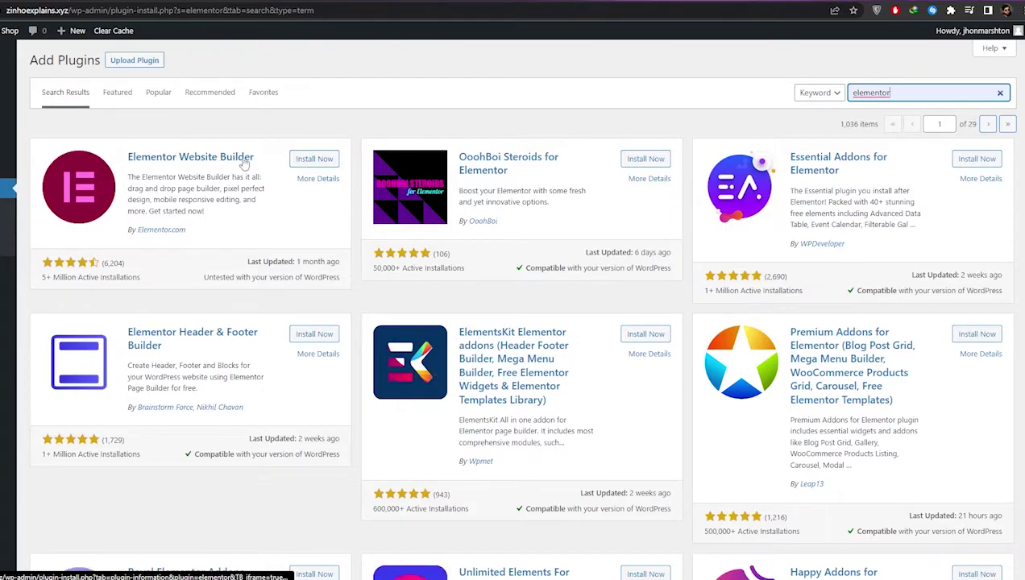
pyautogui.click(310, 160)
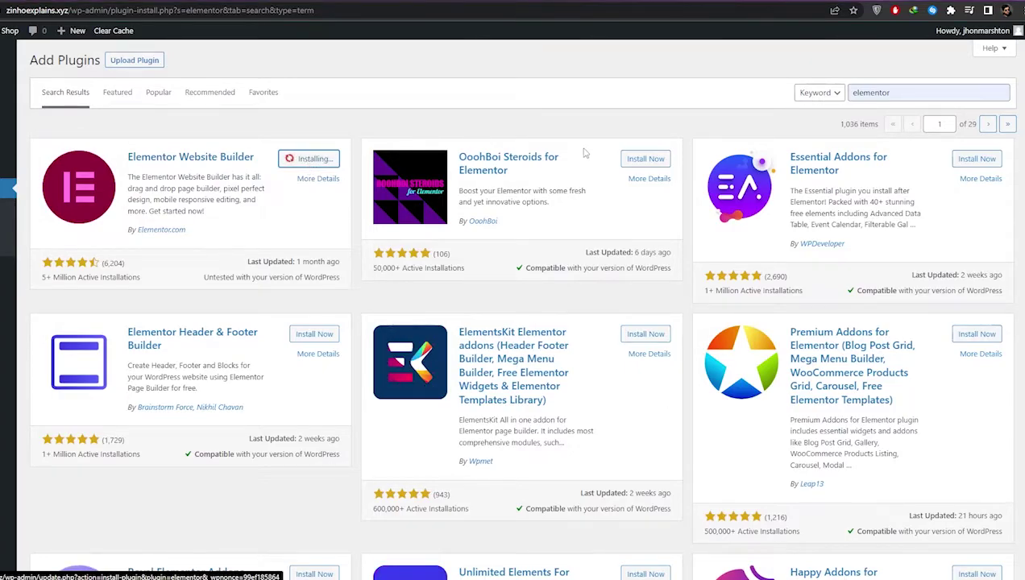
# Search the plugin directory for astra, and activate Elementor among the installed plugins.
pyautogui.moveTo(894, 93); pyautogui.dragTo(797, 97)
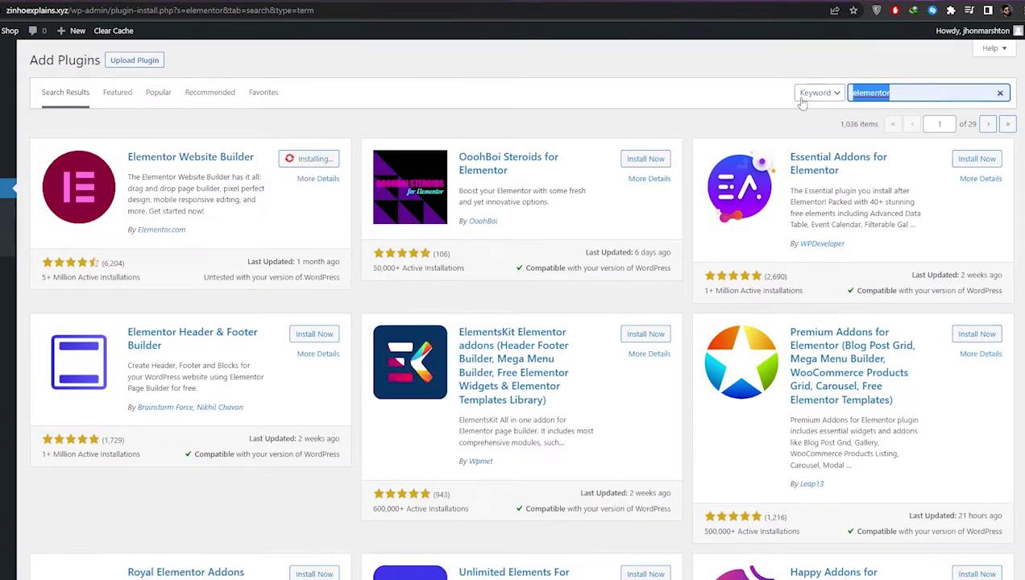
pyautogui.write('astra')
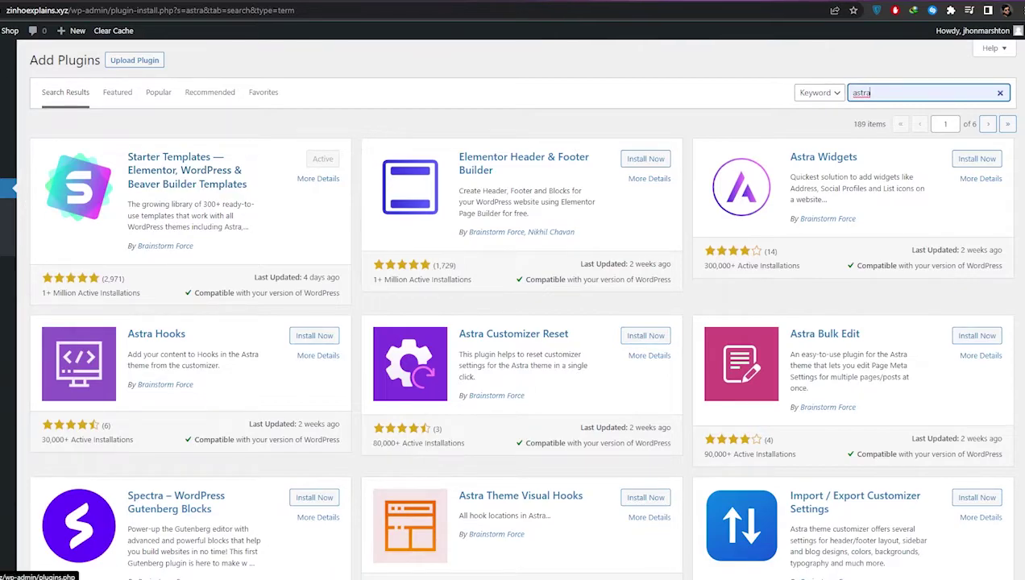
pyautogui.click(31, 189)
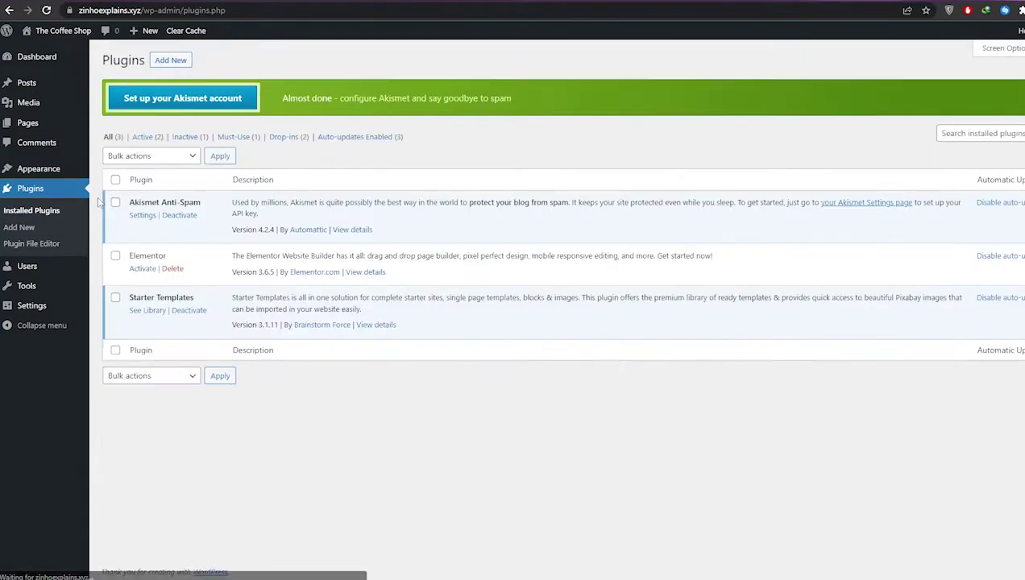
pyautogui.click(69, 269)
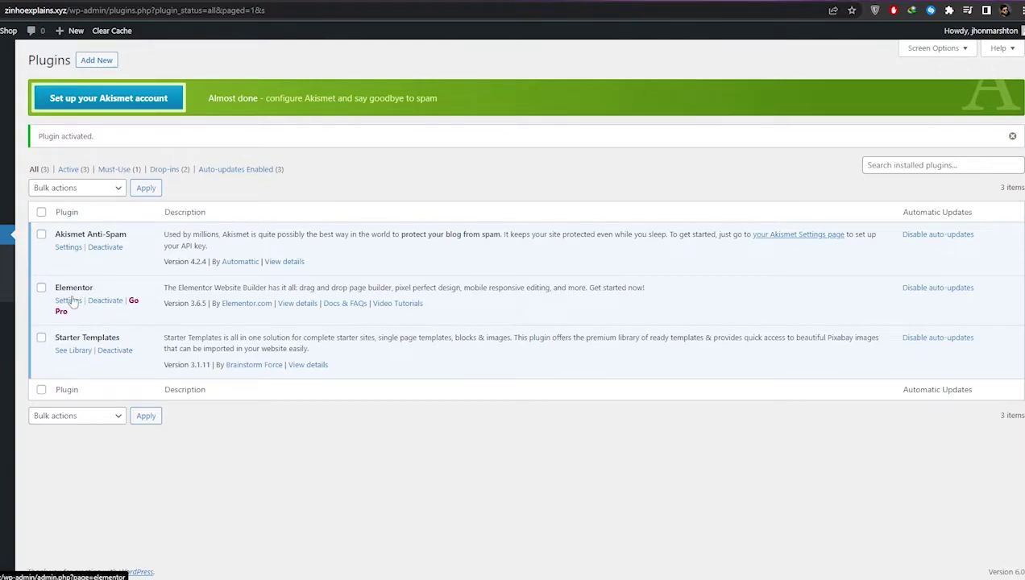
# Open Elementor's Kit Library and browse the featured template kits.
pyautogui.moveTo(54, 218)
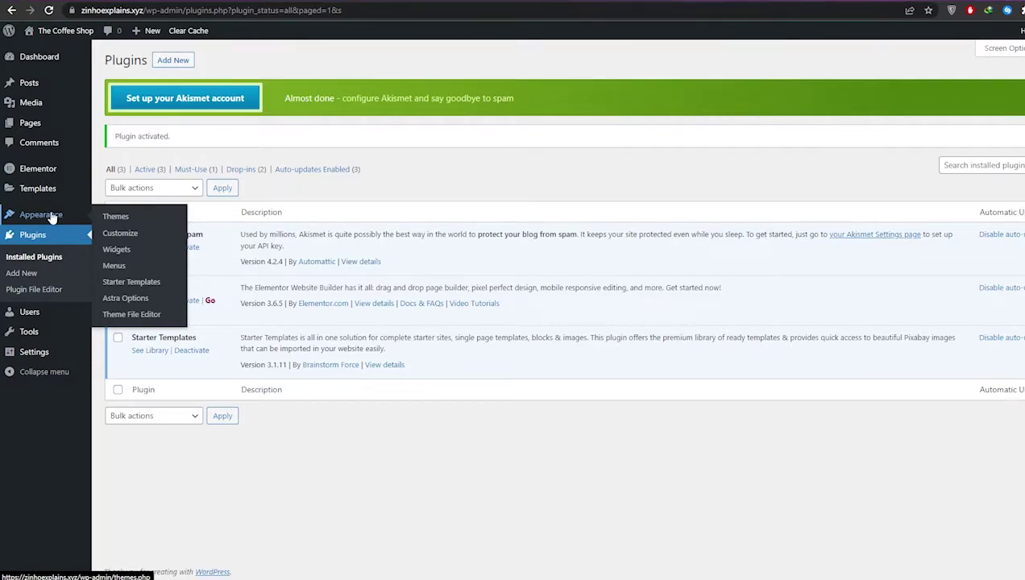
pyautogui.moveTo(48, 198)
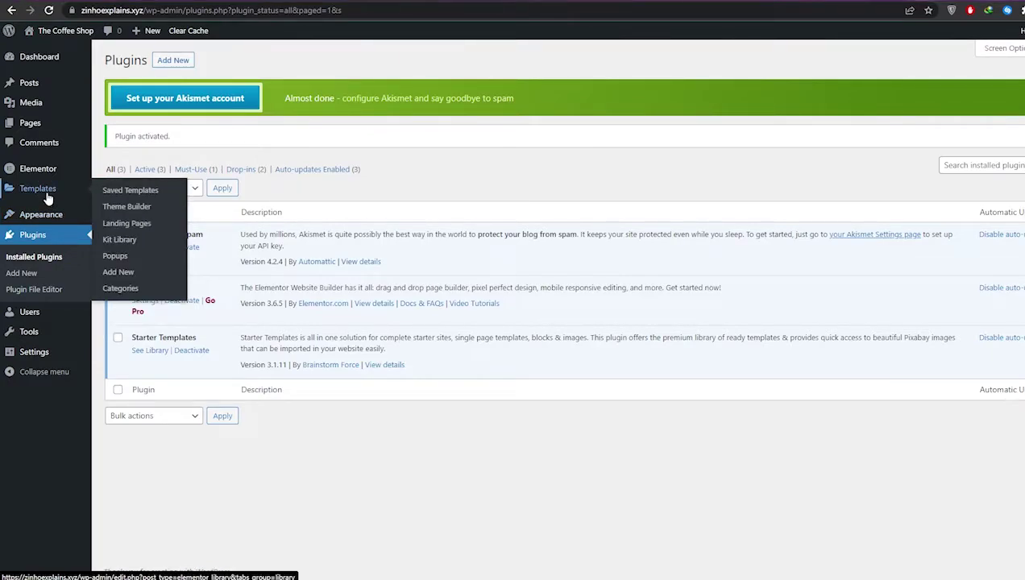
pyautogui.click(127, 240)
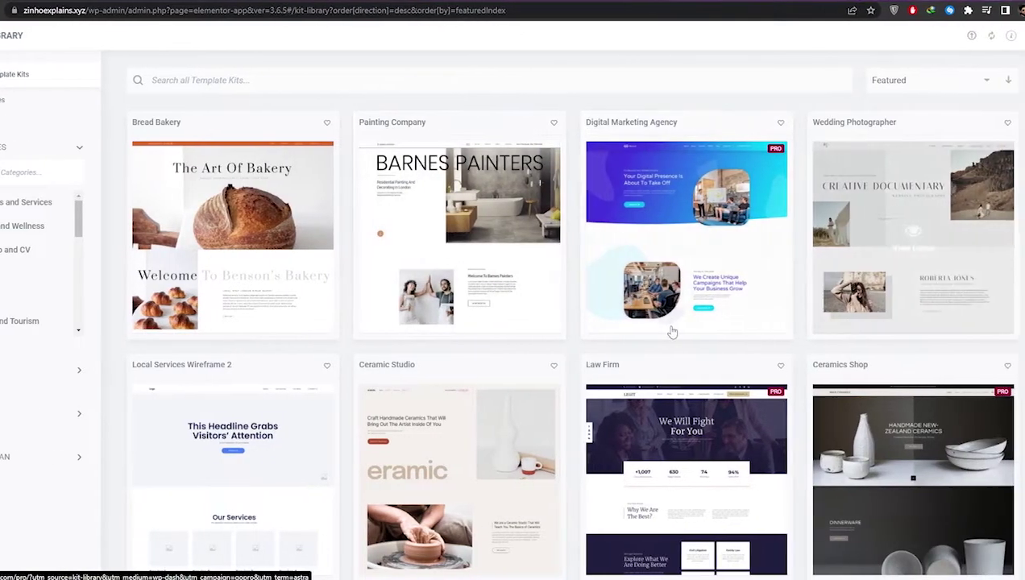
pyautogui.scroll(-3, 636, 344)
pyautogui.scroll(-3, 556, 344)
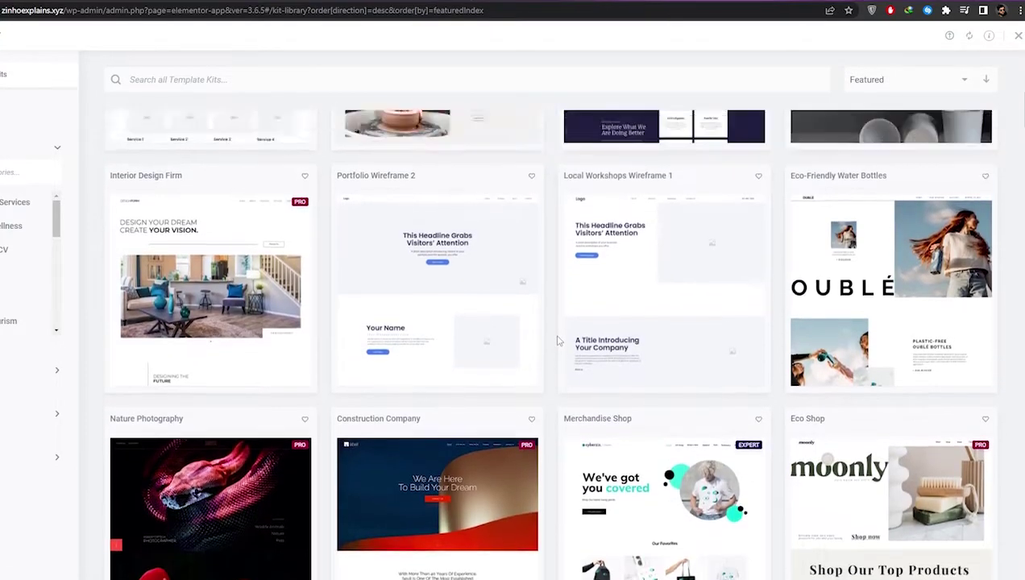
pyautogui.scroll(5, 557, 343)
pyautogui.scroll(1, 558, 341)
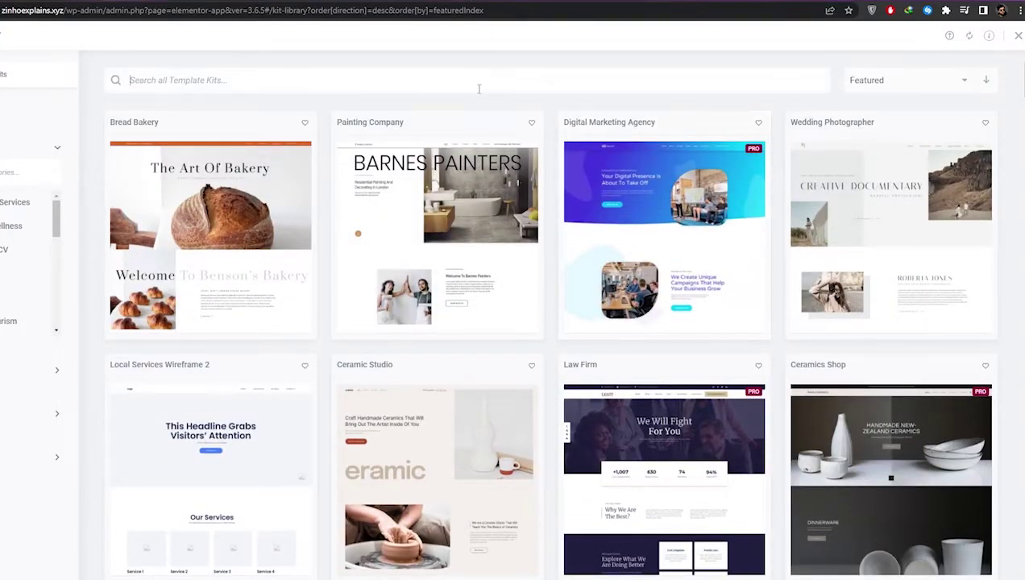
# Search the template kits for job, and clear the search.
pyautogui.write('i')
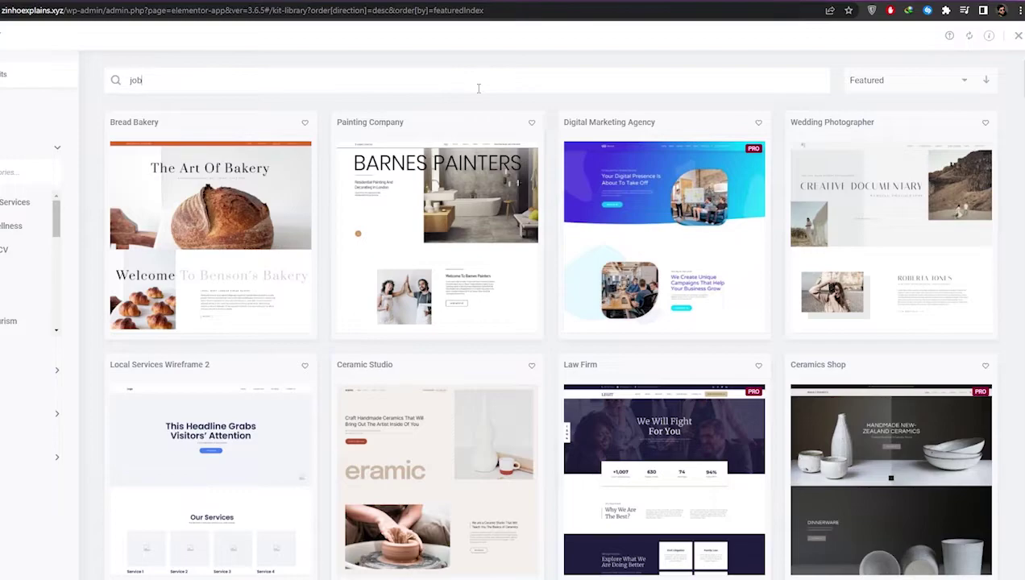
pyautogui.write('ob')
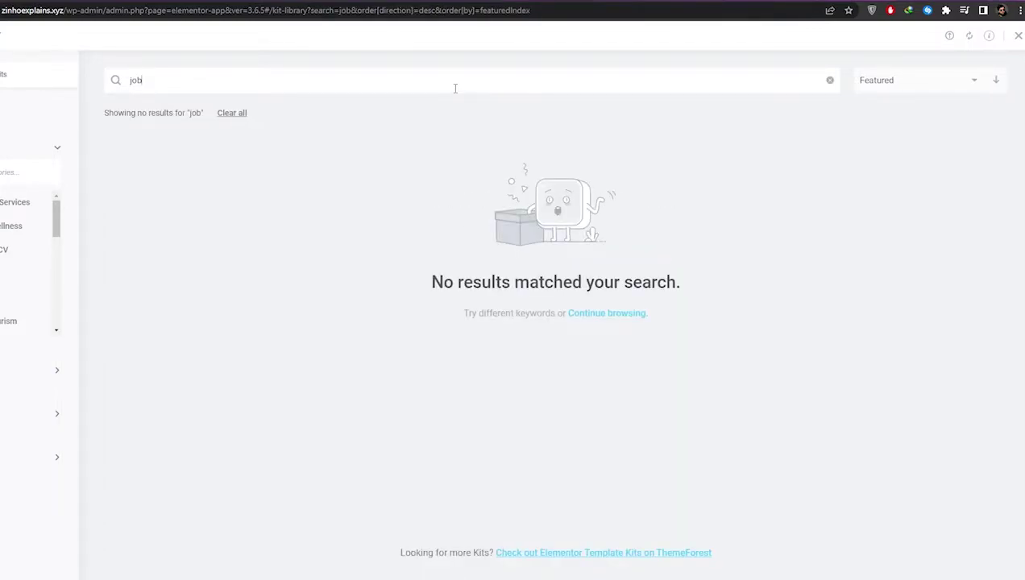
pyautogui.moveTo(170, 82); pyautogui.dragTo(123, 91)
pyautogui.press('BackSpace')
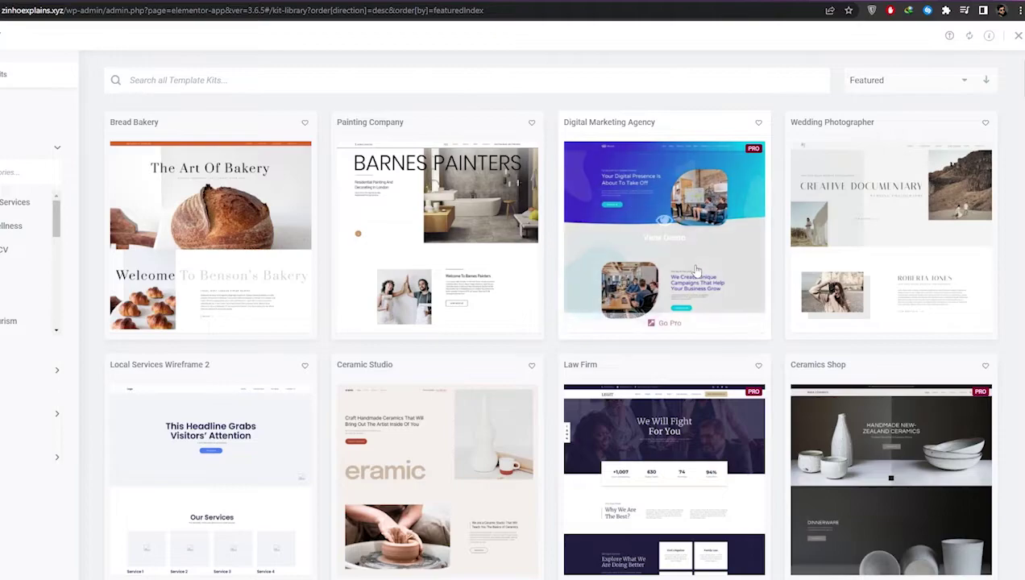
# Examine further template kits in the full library, such as the business and portfolio designs.
pyautogui.scroll(-10, 531, 241)
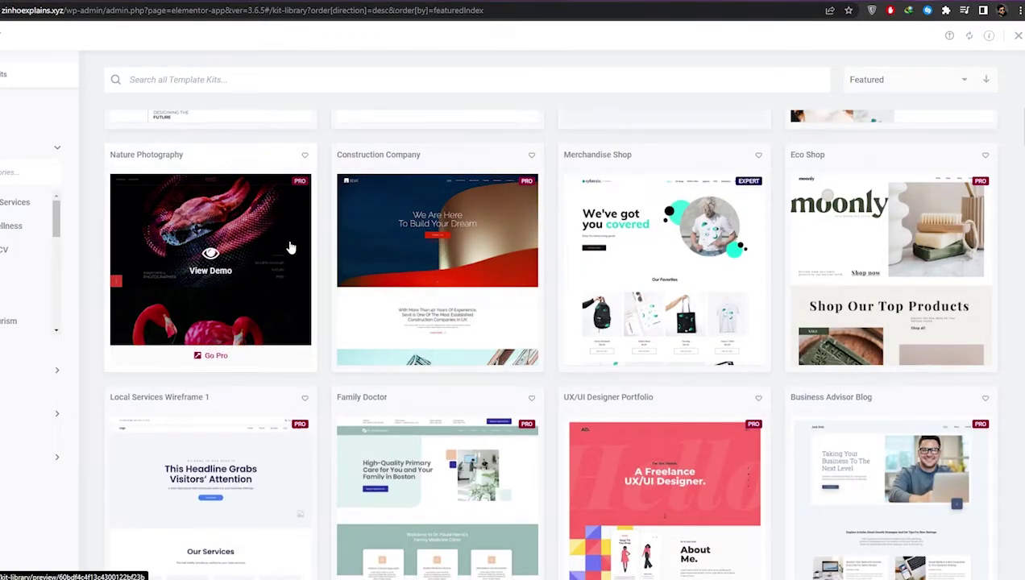
pyautogui.scroll(-2, 290, 246)
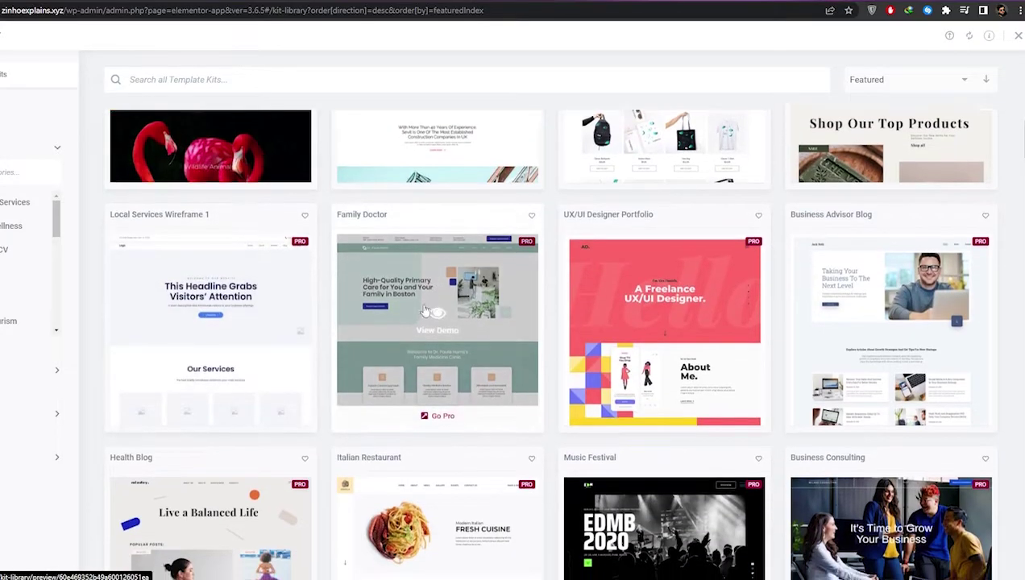
pyautogui.scroll(-3, 451, 277)
pyautogui.scroll(10, 554, 282)
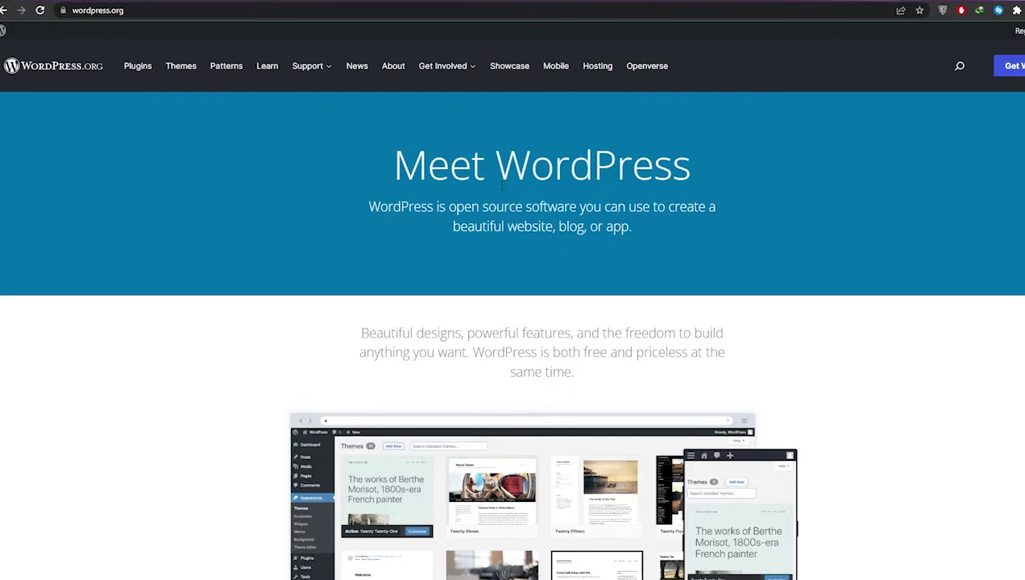
# Look through the WordPress.org homepage, including its showcased sites and powerful features.
pyautogui.scroll(-10, 500, 188)
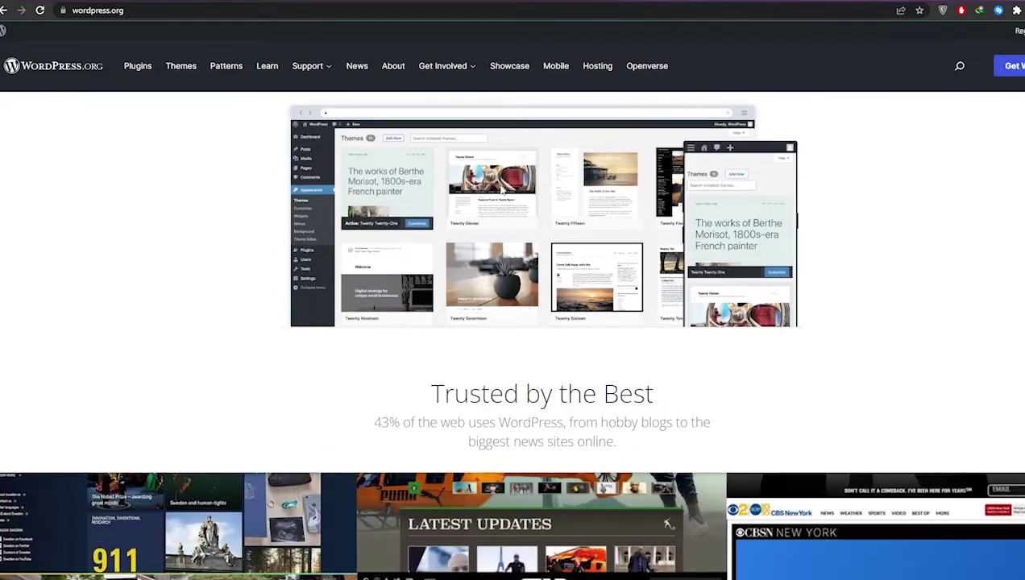
pyautogui.scroll(-2, 502, 189)
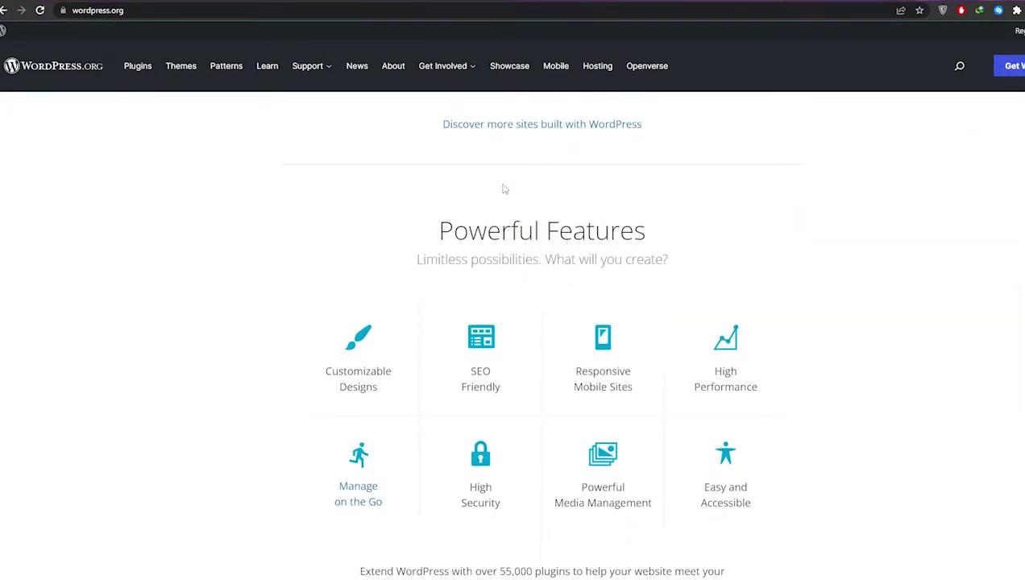
pyautogui.scroll(-2, 503, 188)
pyautogui.scroll(12, 503, 188)
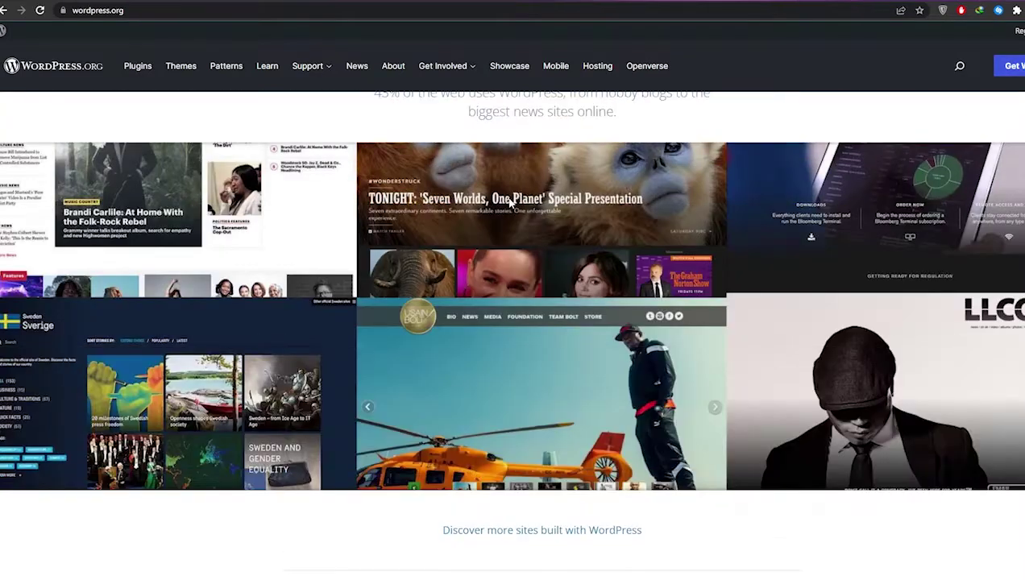
# Search the WordPress.org theme directory for job and look through the matching themes.
pyautogui.click(188, 70)
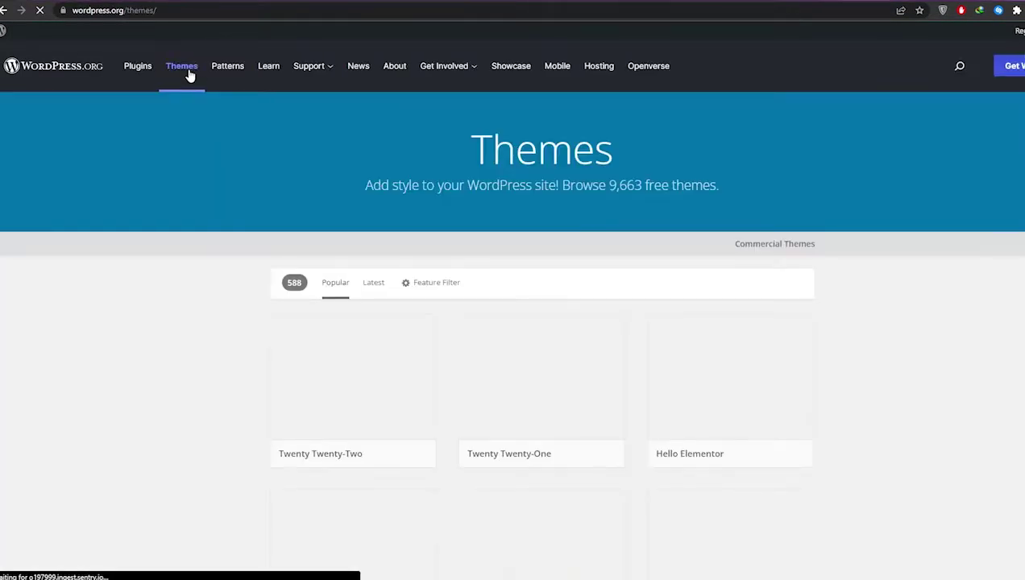
pyautogui.click(730, 283)
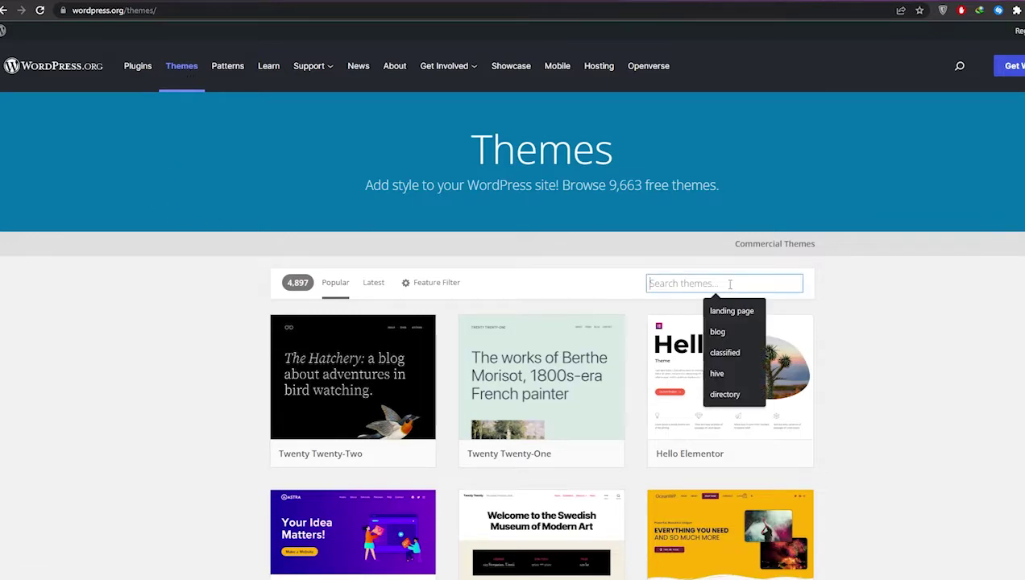
pyautogui.write('job')
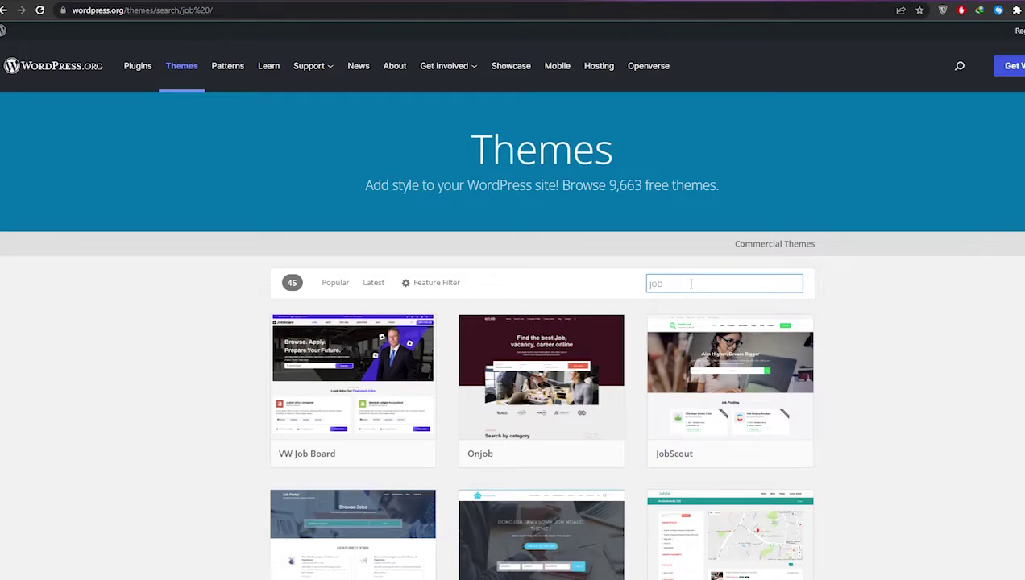
pyautogui.scroll(-2, 805, 282)
pyautogui.moveTo(347, 238)
pyautogui.scroll(-2, 347, 238)
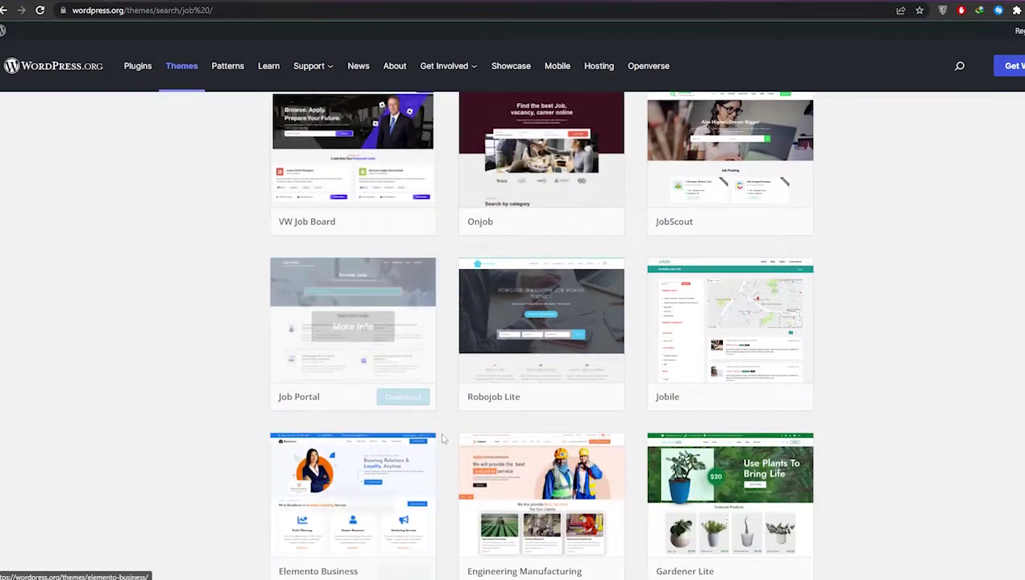
pyautogui.scroll(1, 347, 238)
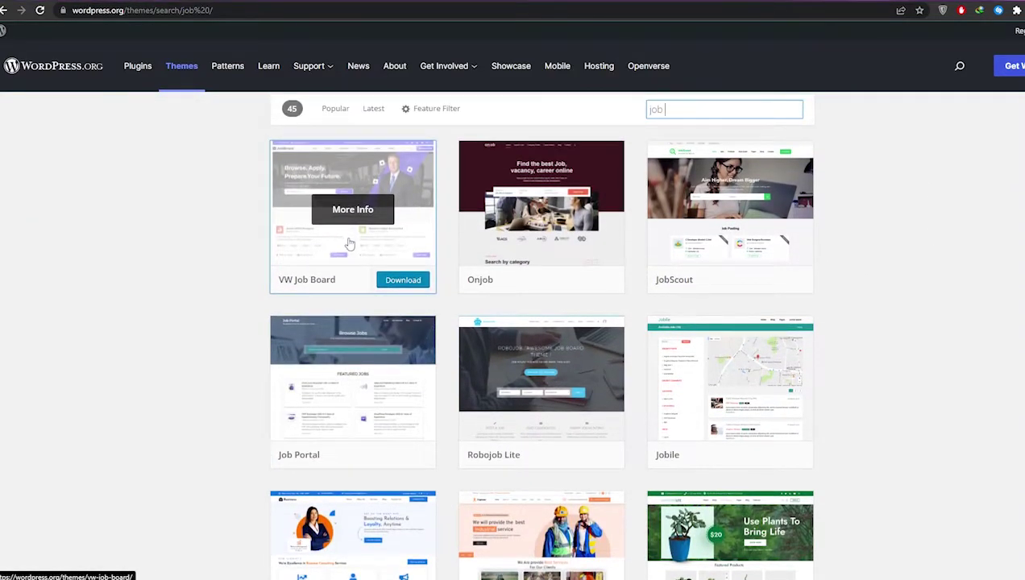
# Look further down the job theme results on WordPress.org, and return to the VW Job Board entry.
pyautogui.scroll(-3, 612, 323)
pyautogui.moveTo(547, 250)
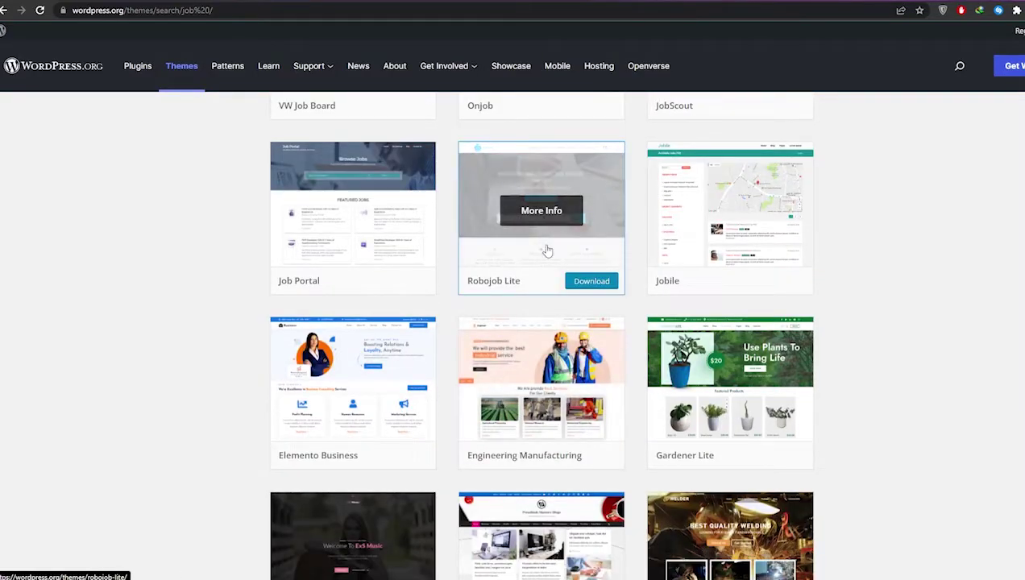
pyautogui.scroll(-3, 547, 251)
pyautogui.scroll(1, 661, 385)
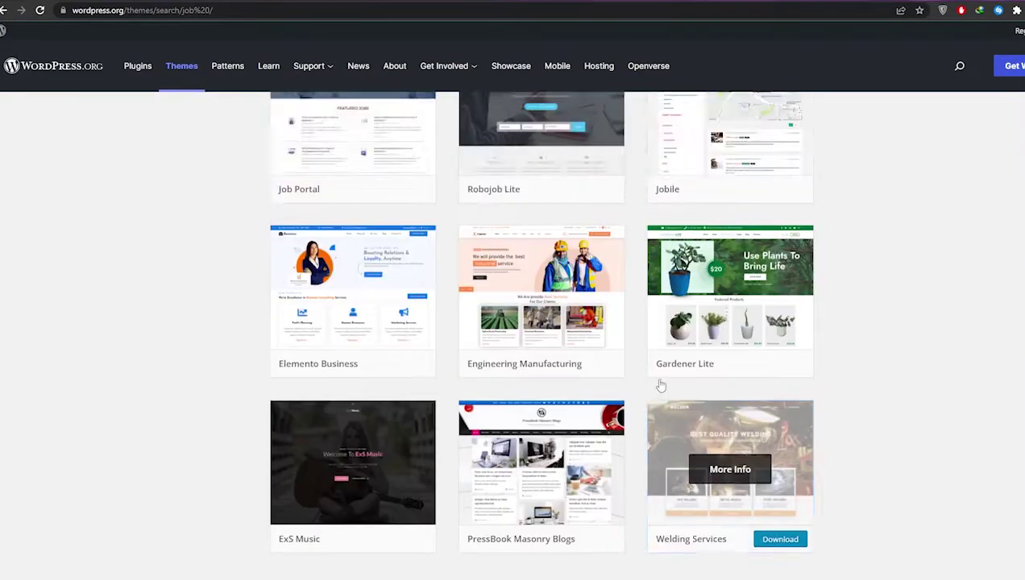
pyautogui.scroll(10, 660, 385)
# Open the VW Job Board theme's page and examine its preview image, description, tags and download chart.
pyautogui.click(350, 383)
pyautogui.scroll(-2, 537, 407)
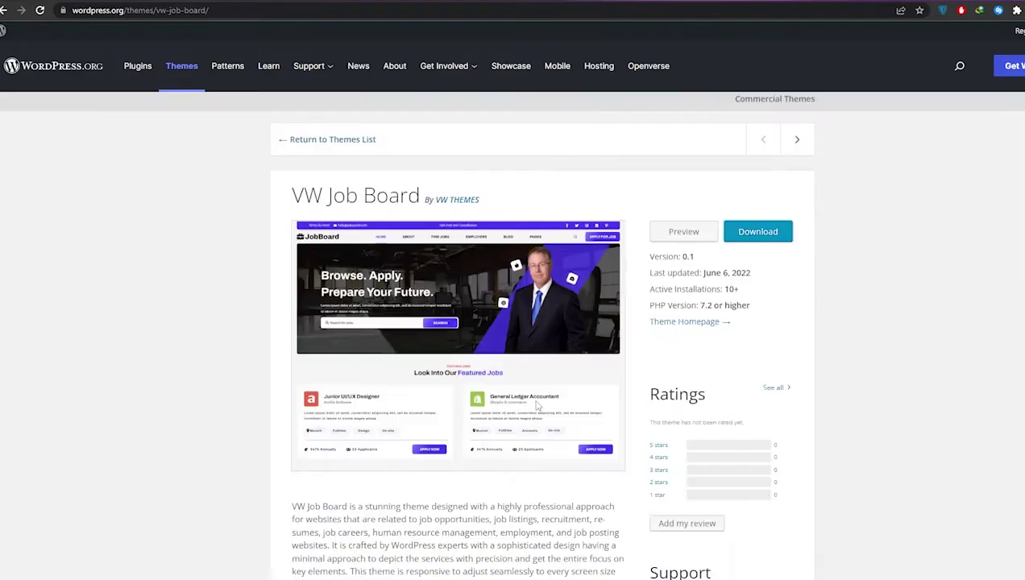
pyautogui.scroll(-2, 536, 406)
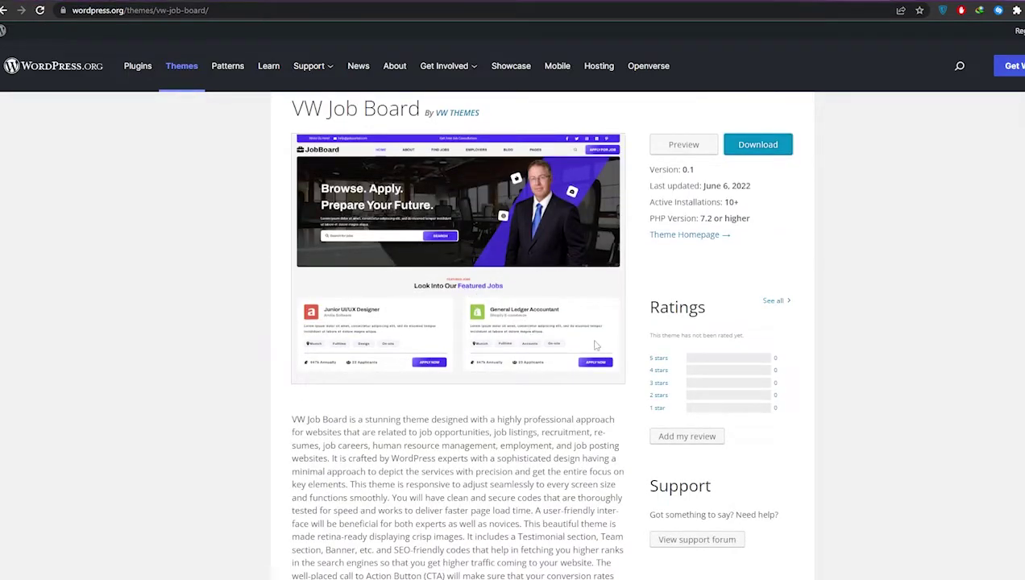
pyautogui.scroll(-8, 480, 343)
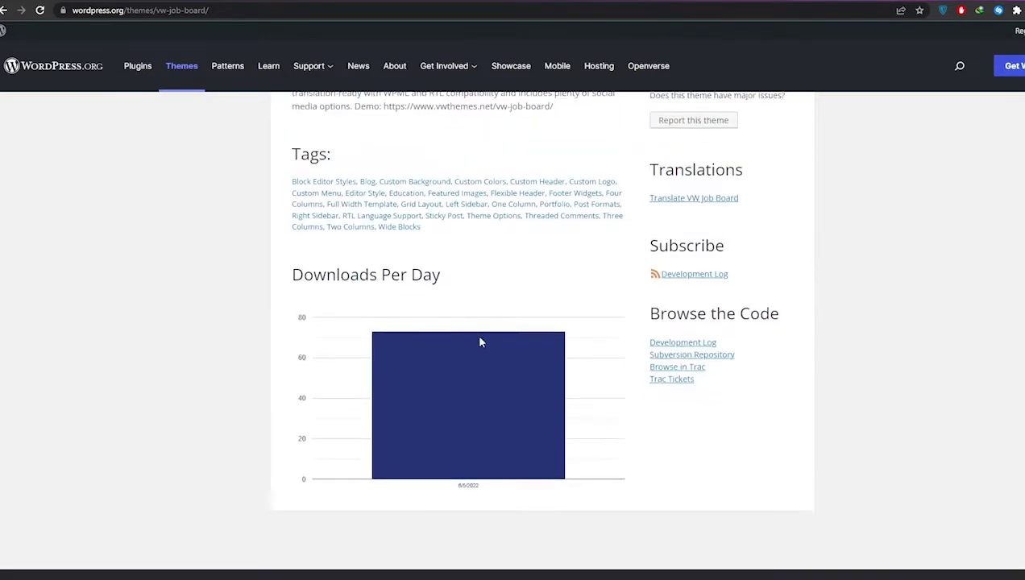
pyautogui.scroll(10, 706, 320)
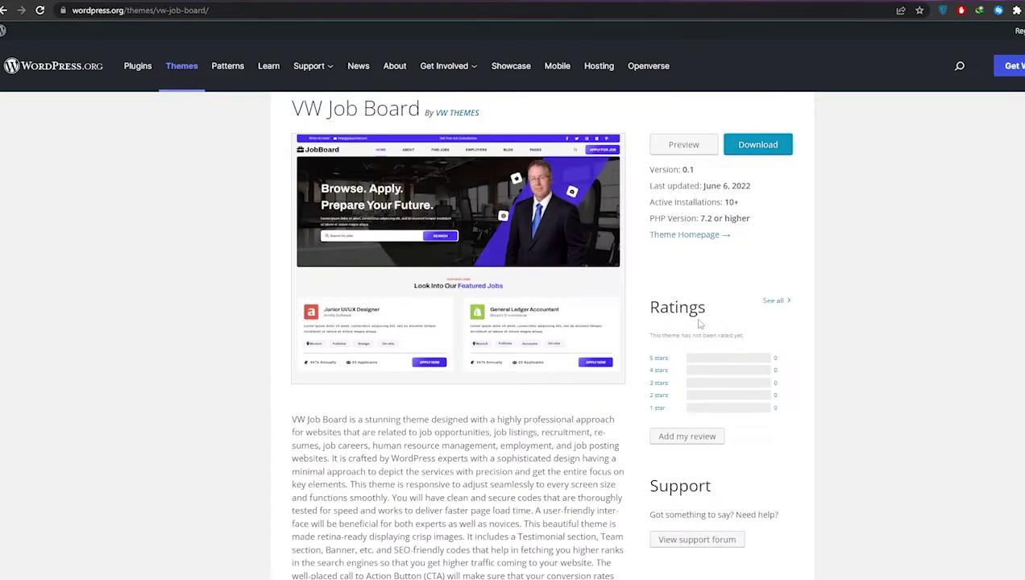
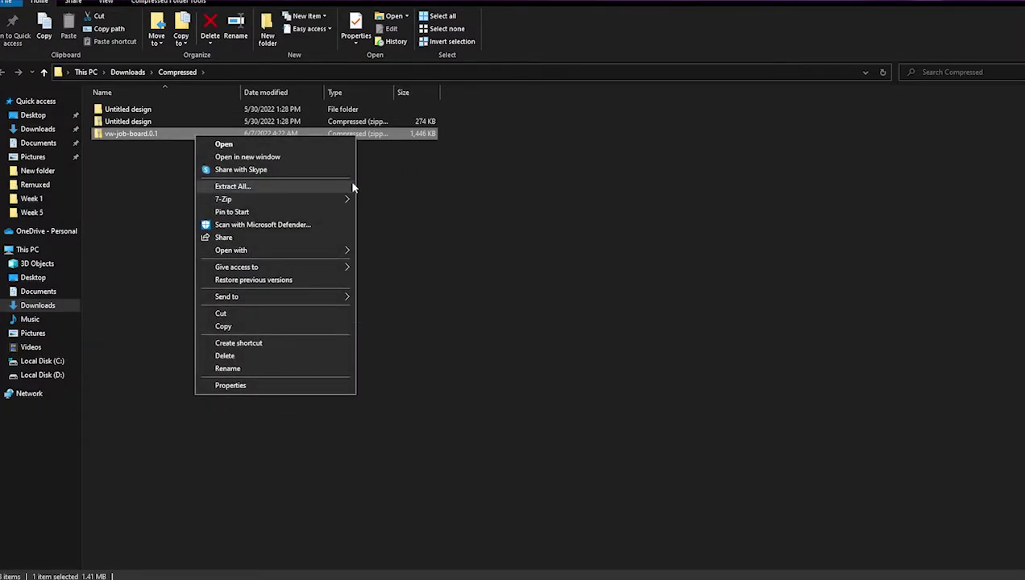
# Switch to the site's WordPress admin, reload it from the dashboard, and open Elementor's saved templates.
pyautogui.click(721, 163)
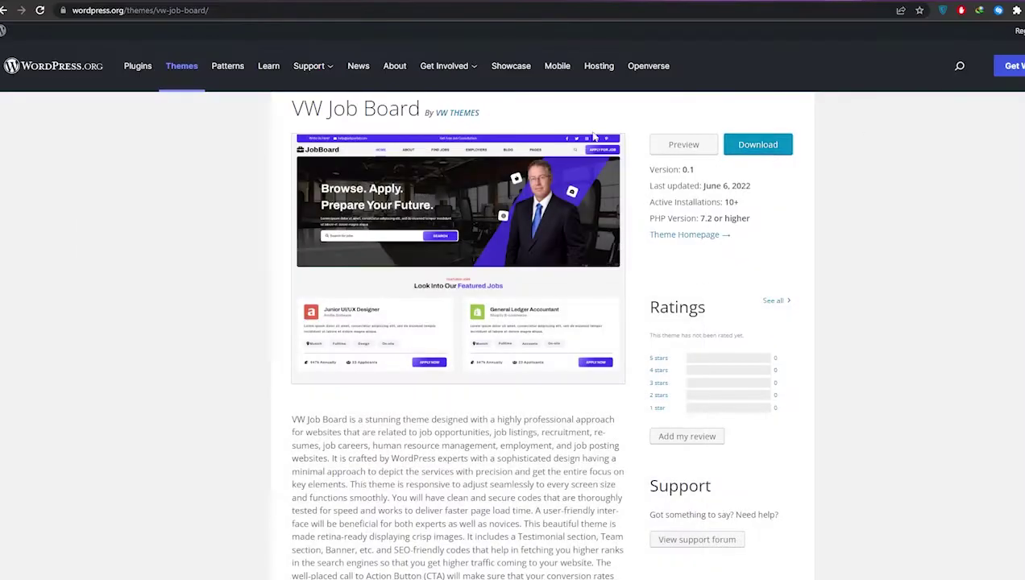
pyautogui.click(352, 3)
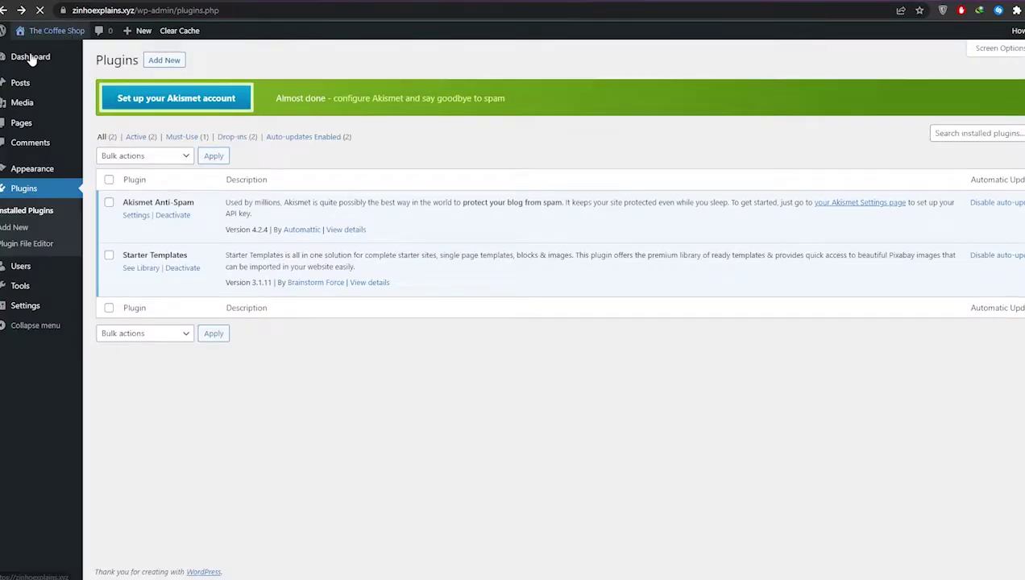
pyautogui.click(46, 62)
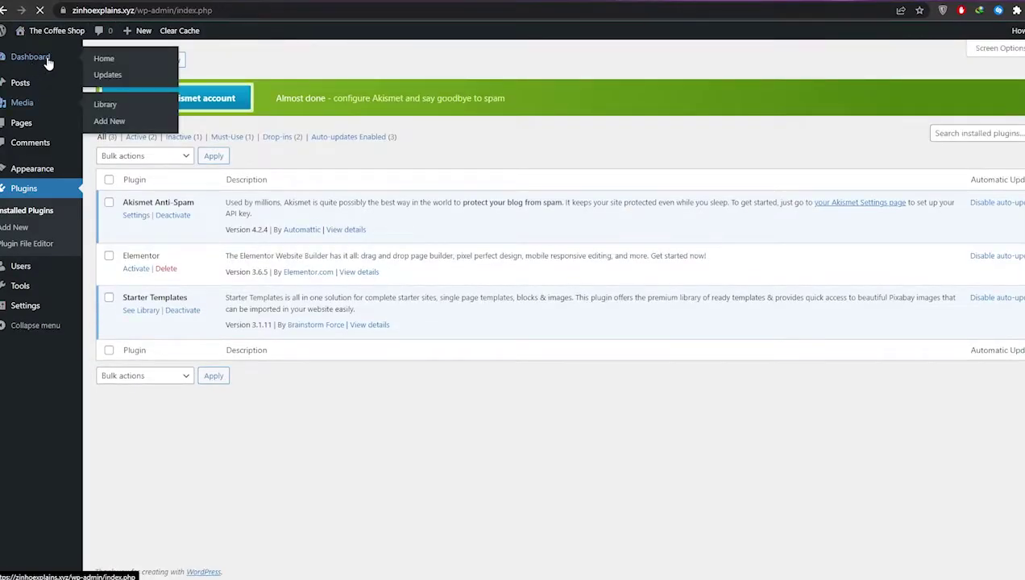
pyautogui.click(44, 231)
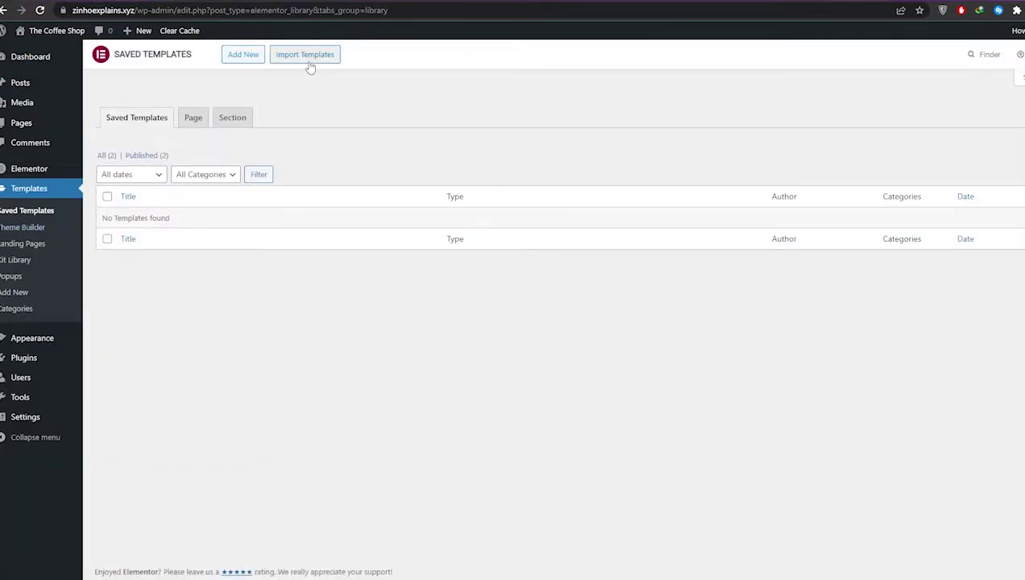
# Try to import vw-job-board.0.1.zip as an Elementor template without enabling unfiltered file uploads, and return to the saved templates.
pyautogui.click(306, 57)
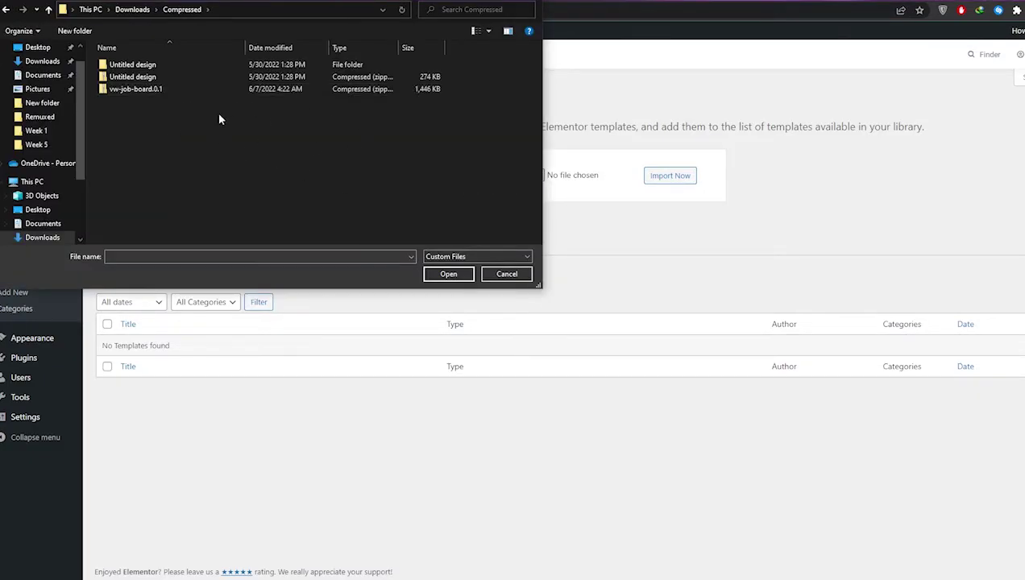
pyautogui.doubleClick(150, 91)
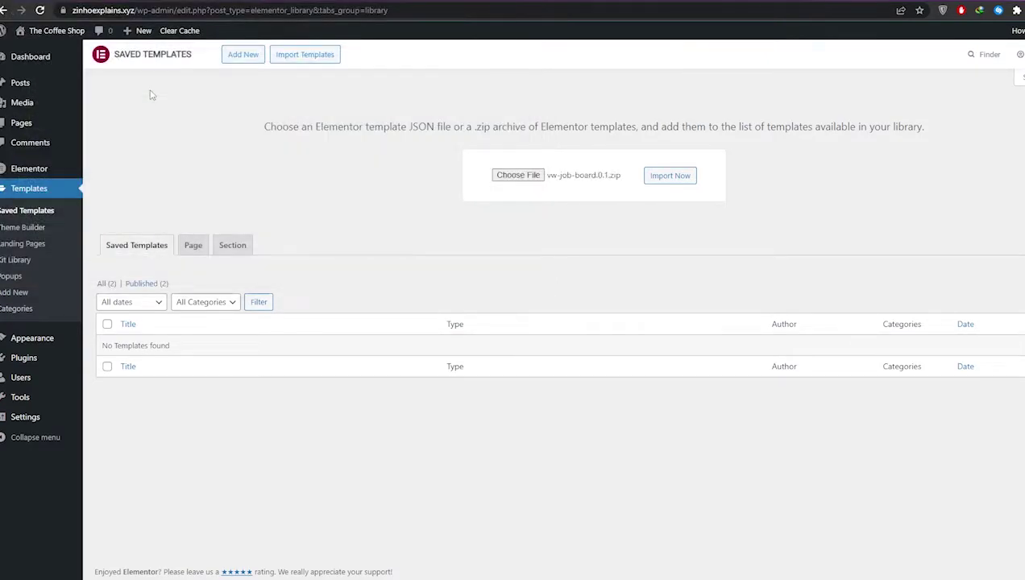
pyautogui.click(677, 179)
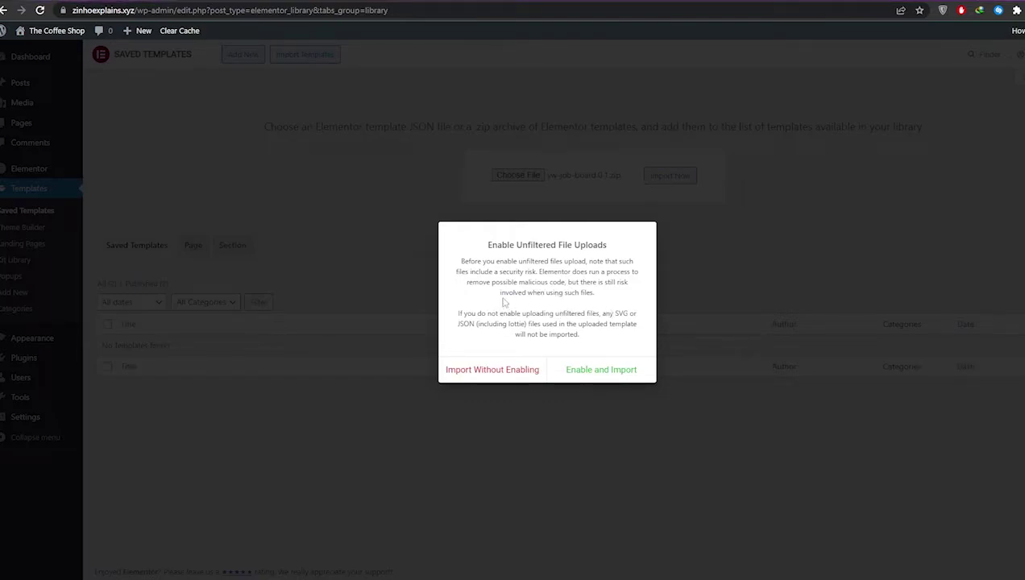
pyautogui.click(505, 379)
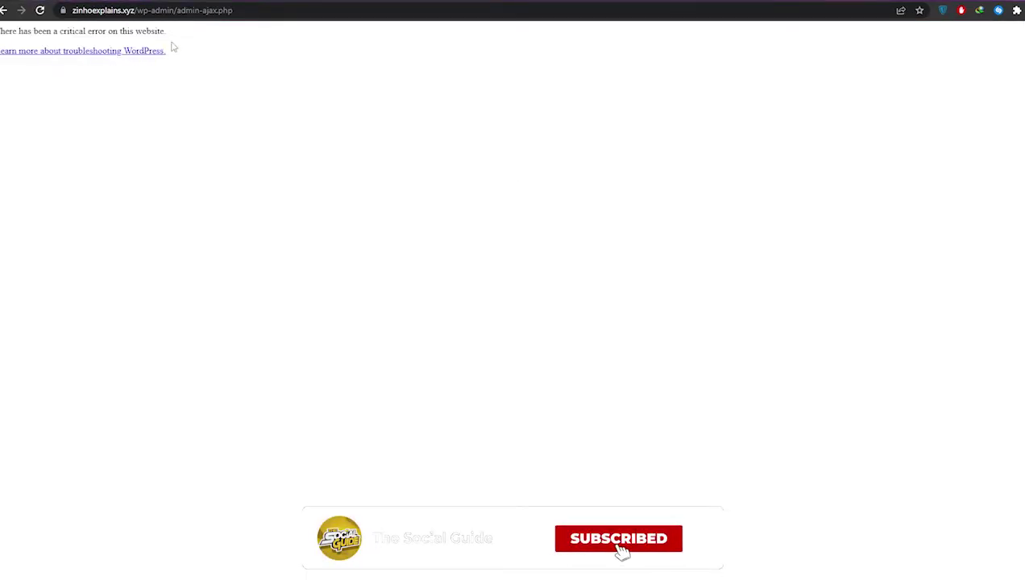
pyautogui.hotkey('alt', 'Left')
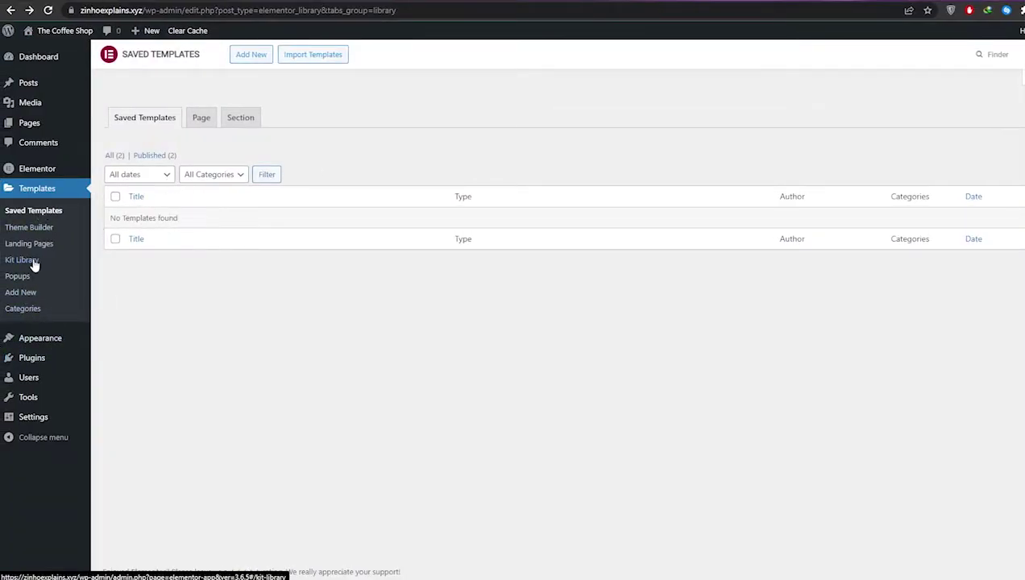
# Open the site's Add Themes page and look through the popular themes.
pyautogui.moveTo(35, 343)
pyautogui.click(129, 341)
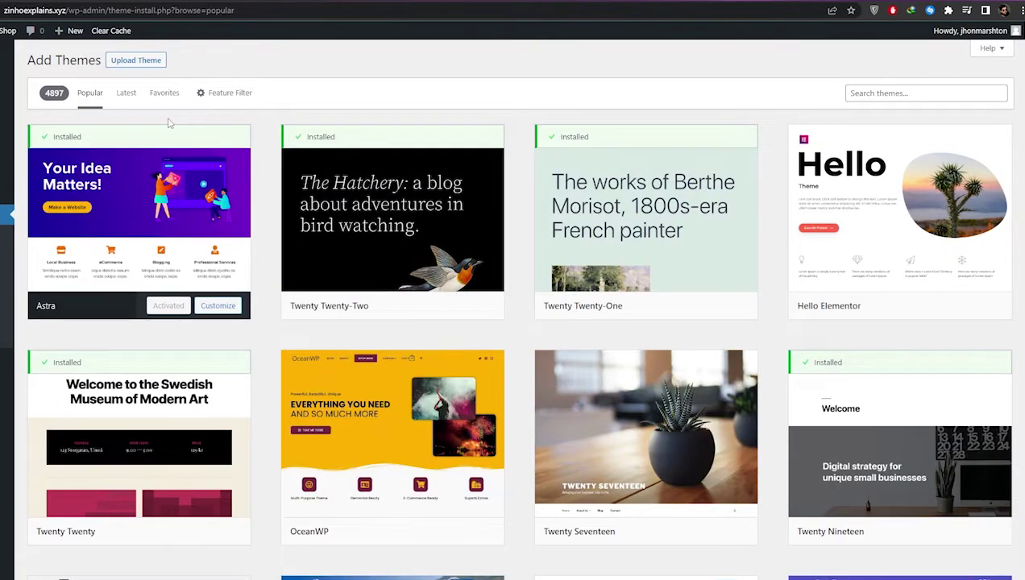
pyautogui.scroll(-2, 264, 161)
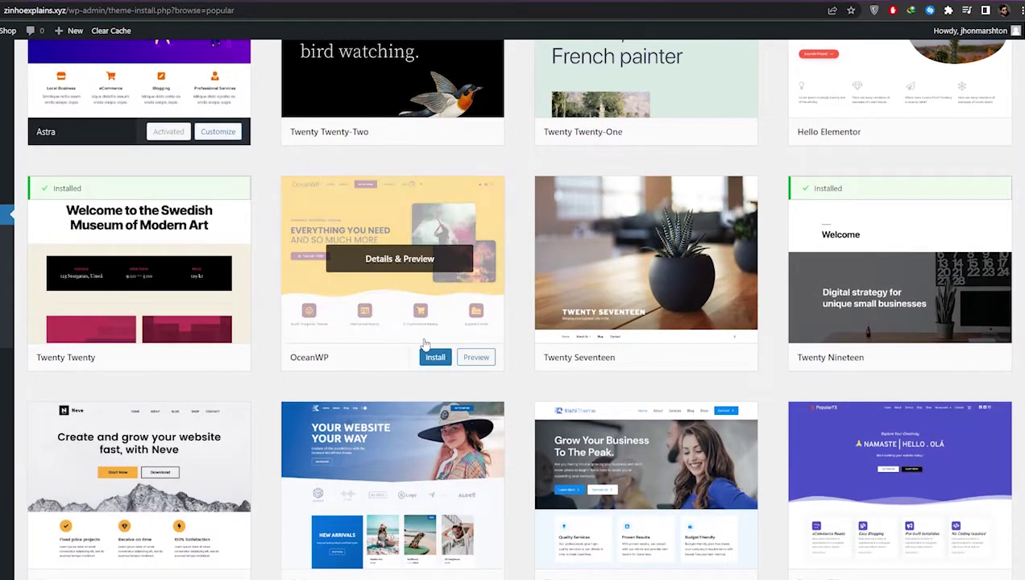
pyautogui.scroll(-2, 223, 371)
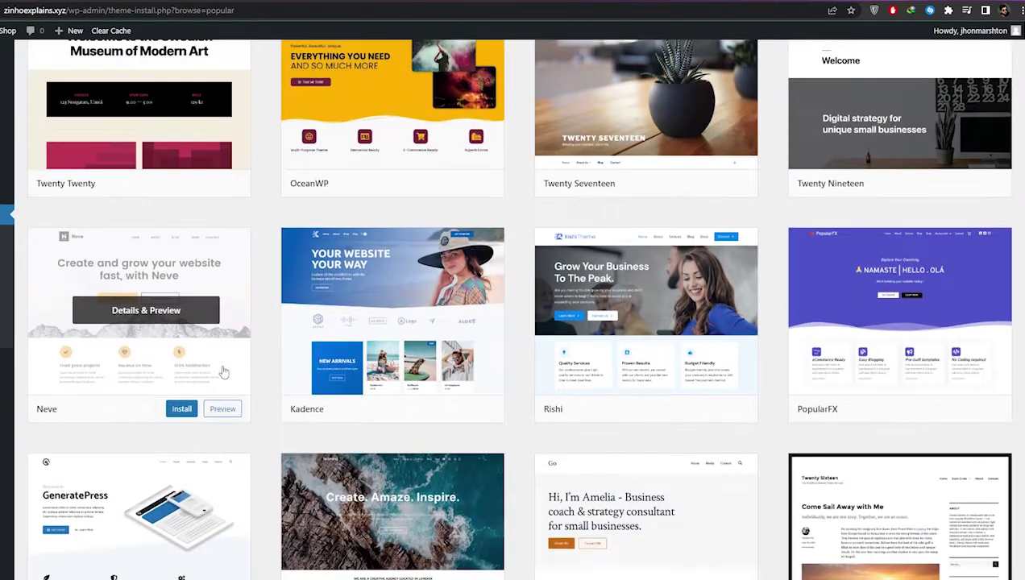
pyautogui.scroll(-2, 729, 427)
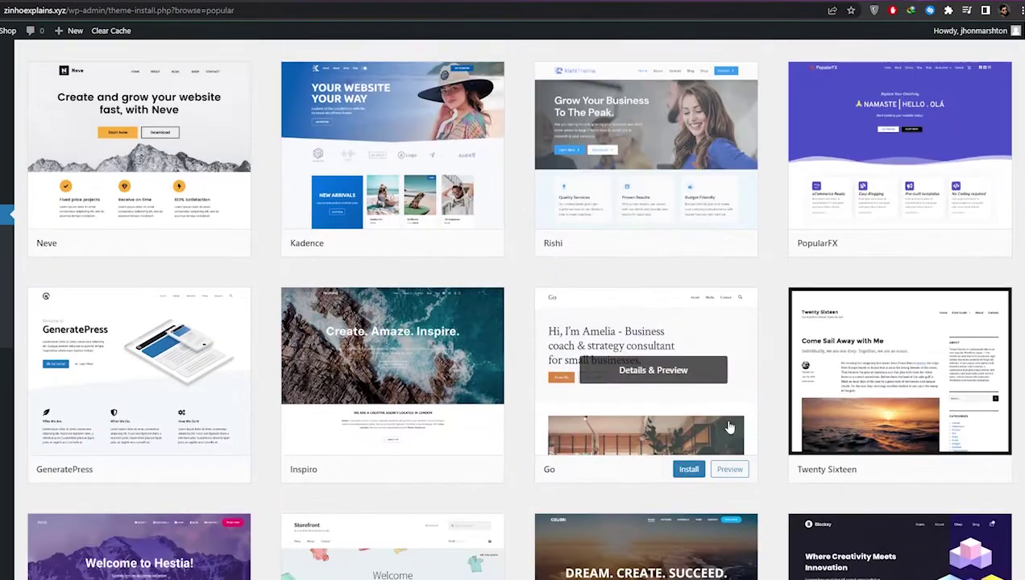
pyautogui.scroll(-3, 389, 439)
pyautogui.scroll(8, 925, 155)
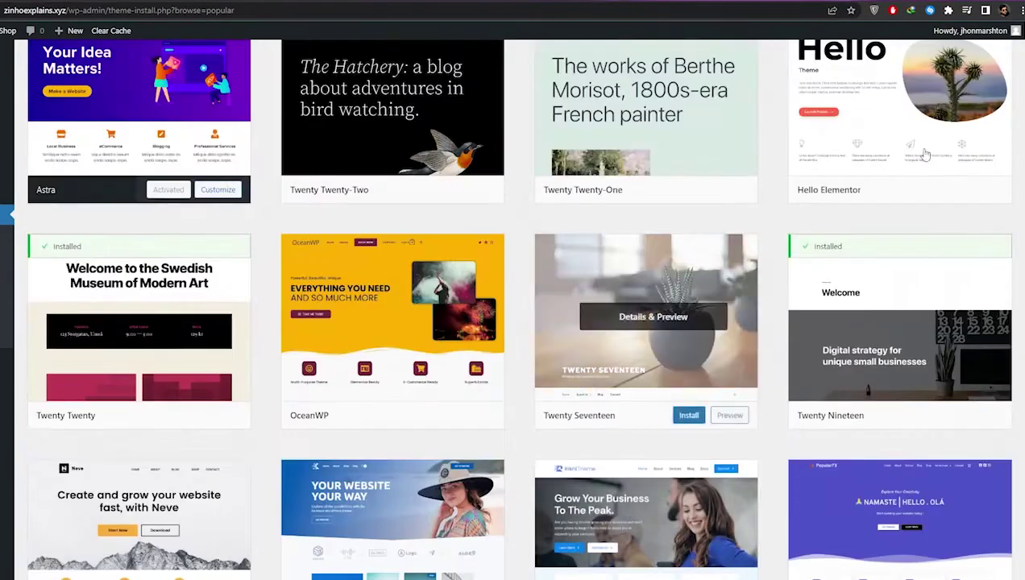
pyautogui.scroll(2, 924, 156)
# Search the available themes for job and install the VW Job Board theme.
pyautogui.click(871, 95)
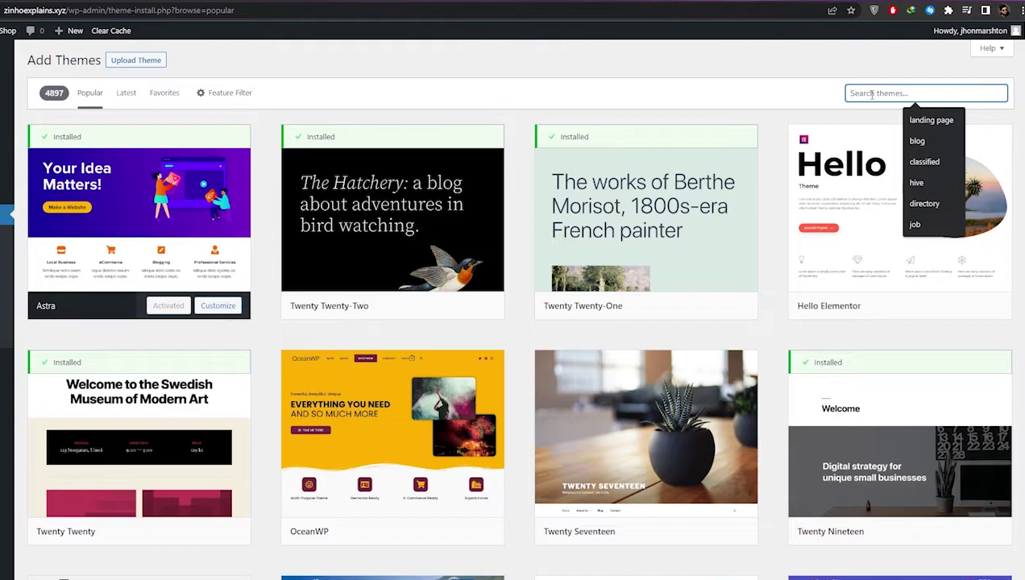
pyautogui.click(915, 224)
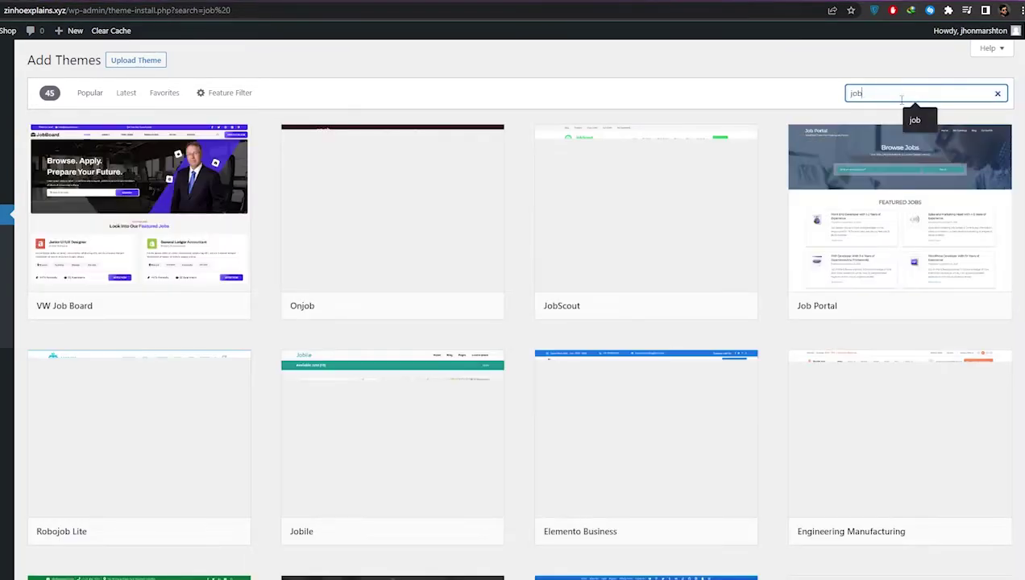
pyautogui.press('BackSpace')
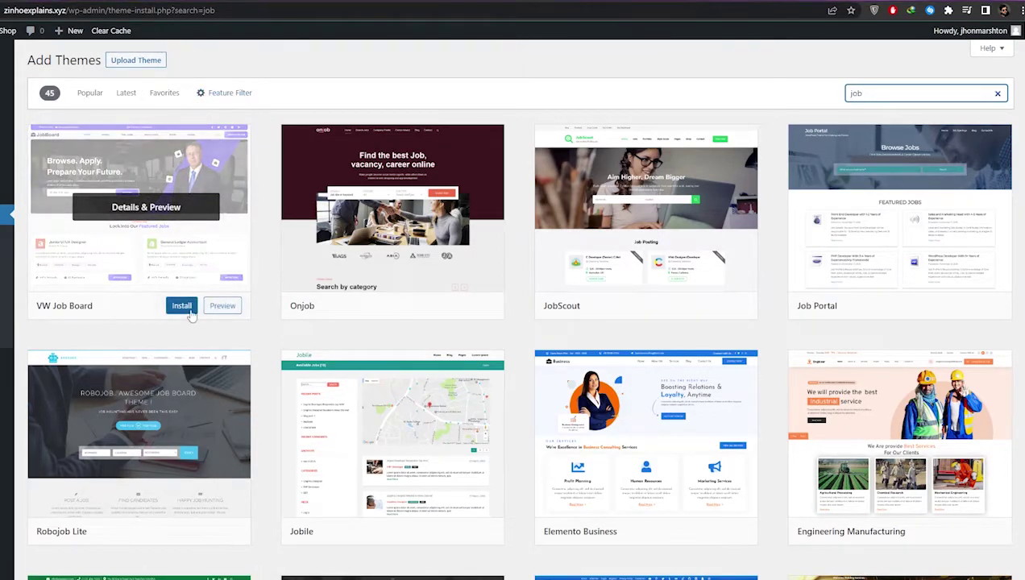
pyautogui.click(182, 304)
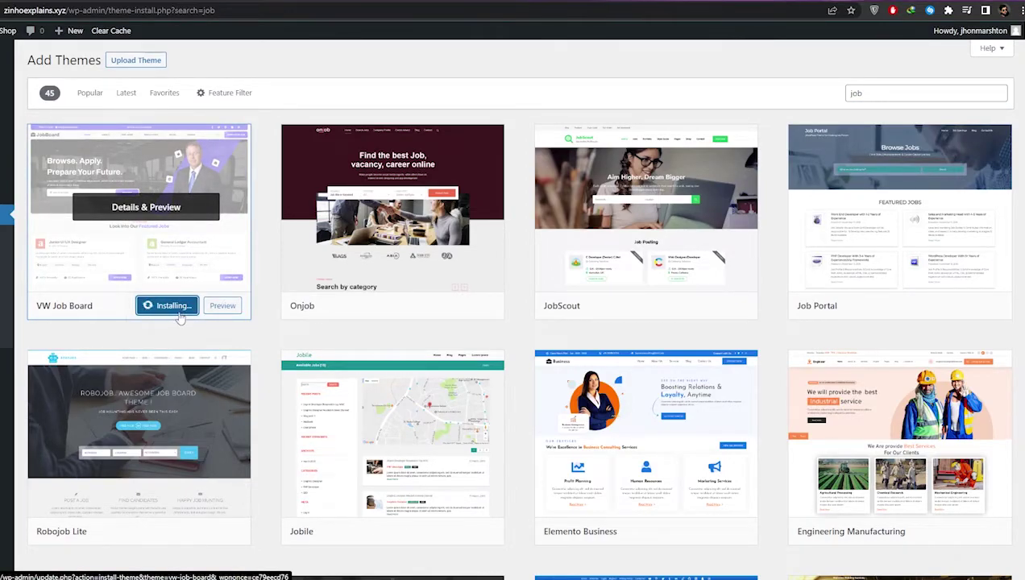
# Preview the VW Job Board theme with its sample posts and sidebar, and activate it on the site.
pyautogui.click(168, 206)
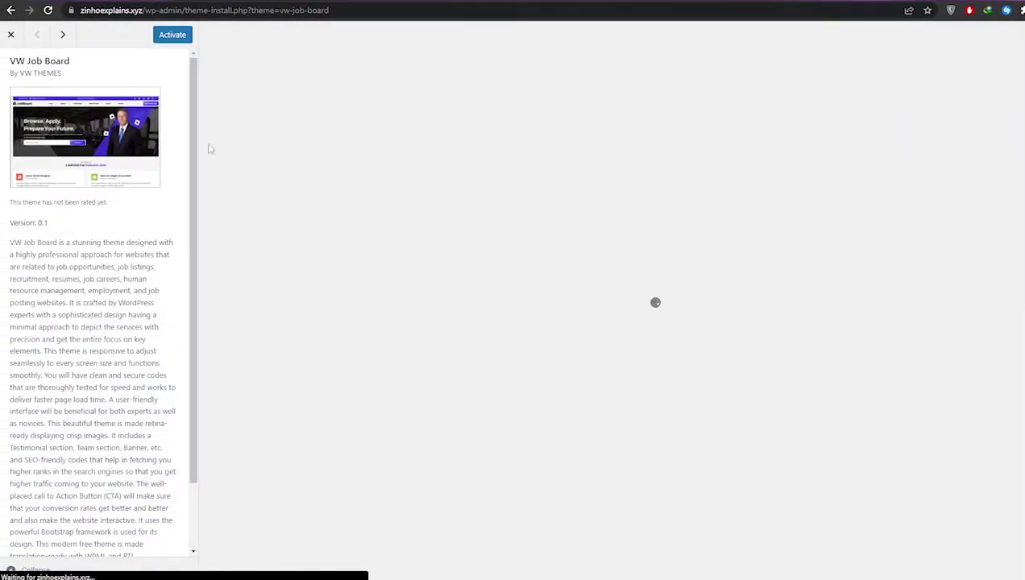
pyautogui.scroll(-2, 440, 328)
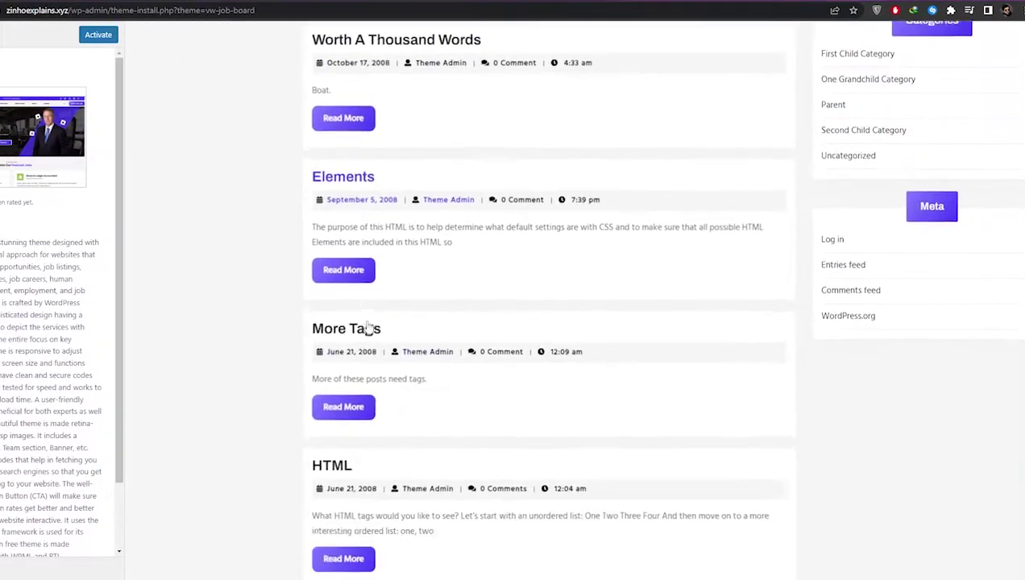
pyautogui.scroll(-5, 366, 327)
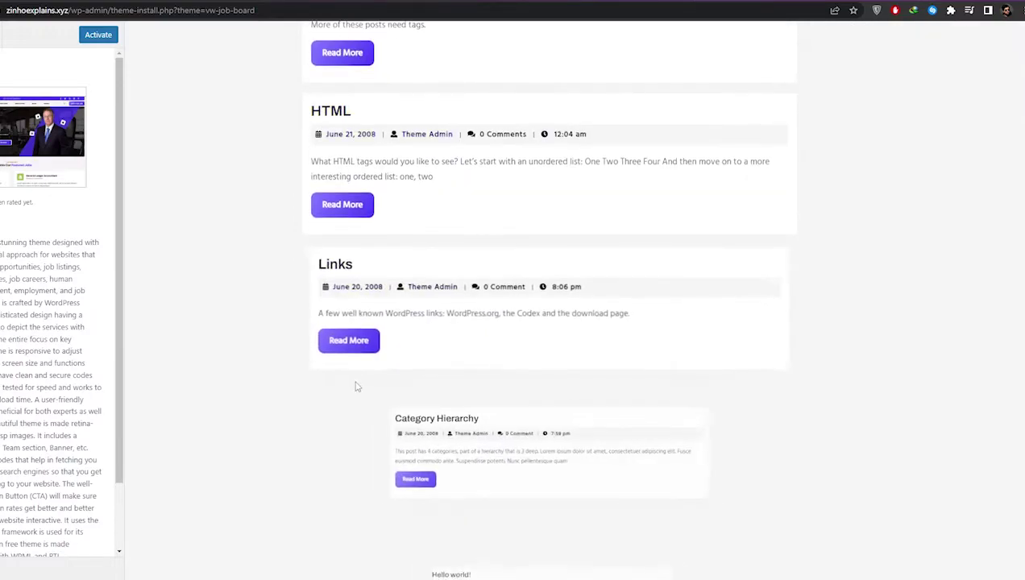
pyautogui.scroll(6, 318, 376)
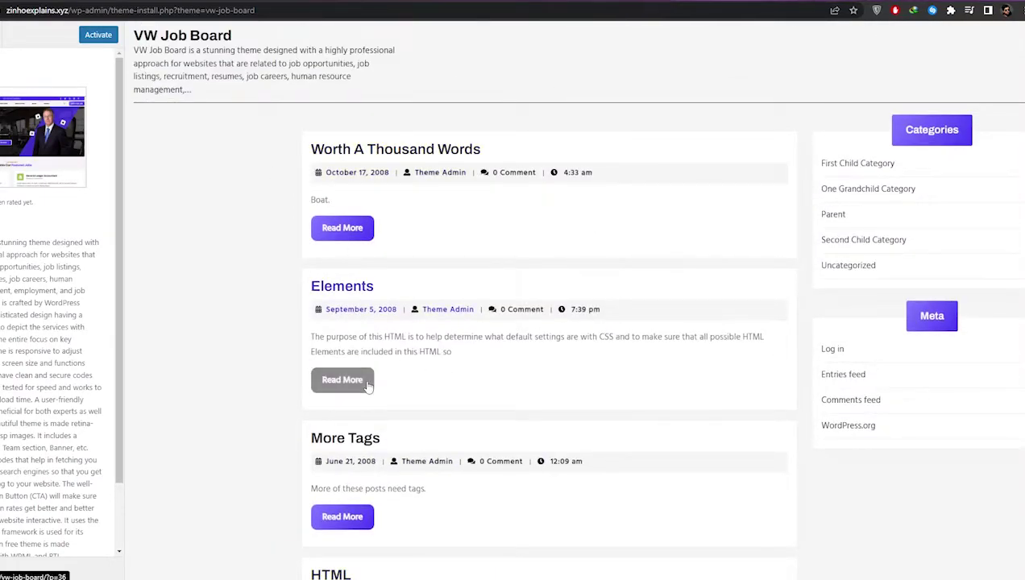
pyautogui.scroll(-4, 272, 345)
pyautogui.scroll(-1, 56, 322)
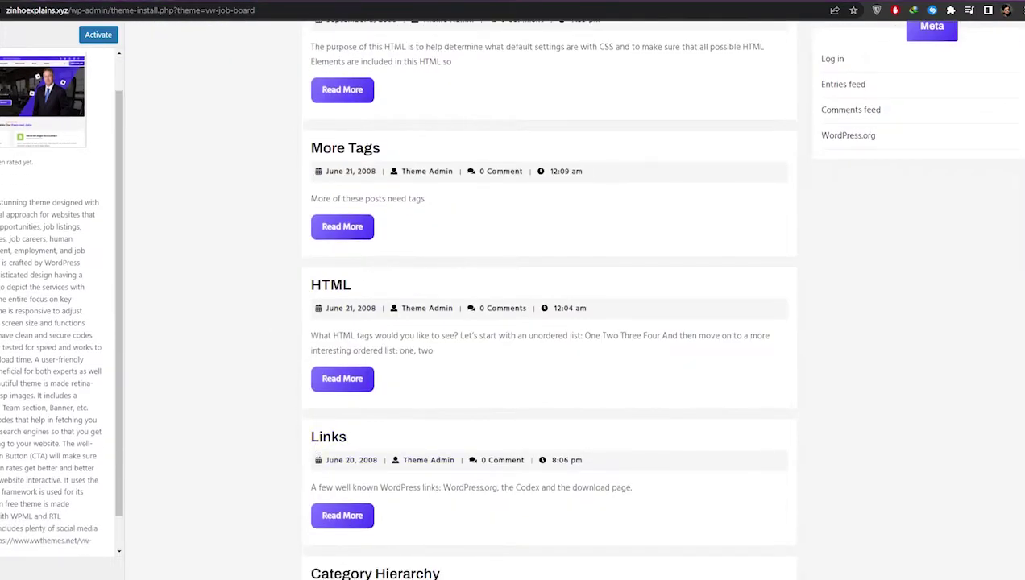
pyautogui.scroll(1, 57, 322)
pyautogui.scroll(4, 457, 274)
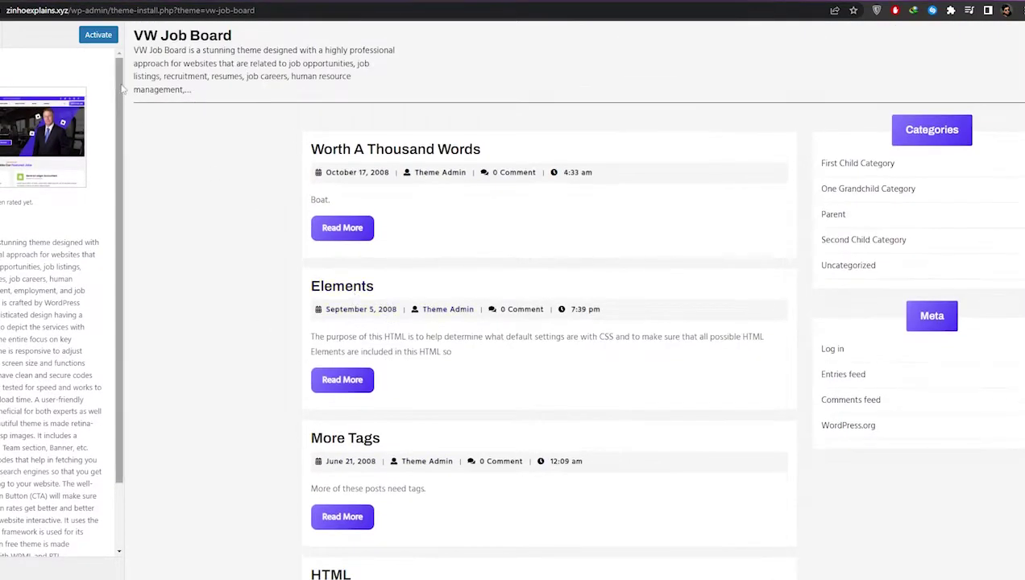
pyautogui.click(103, 40)
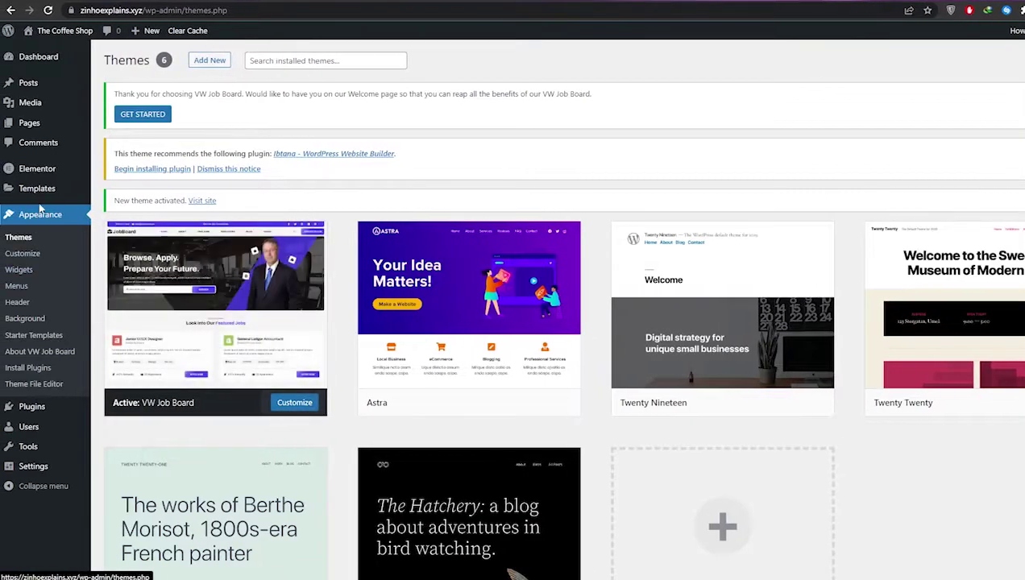
# Check the site's existing pages and posts, and install the theme's recommended Ibtana - WordPress Website Builder plugin.
pyautogui.click(38, 129)
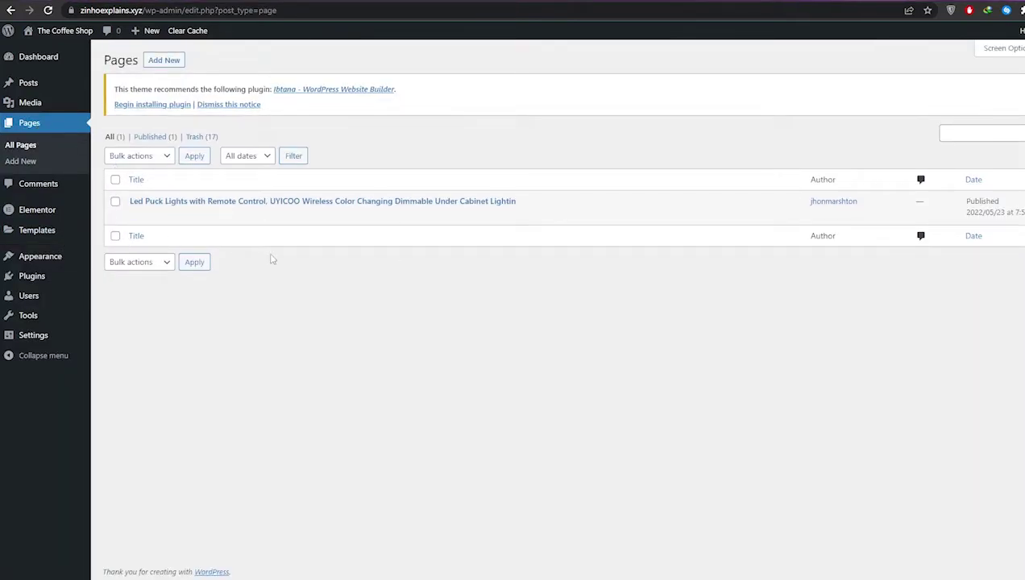
pyautogui.click(58, 83)
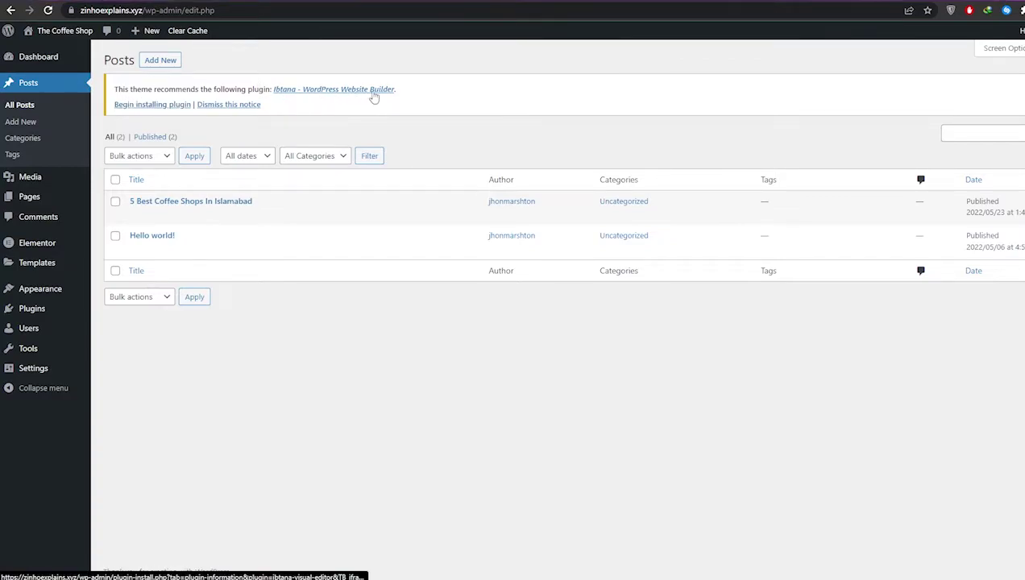
pyautogui.click(134, 112)
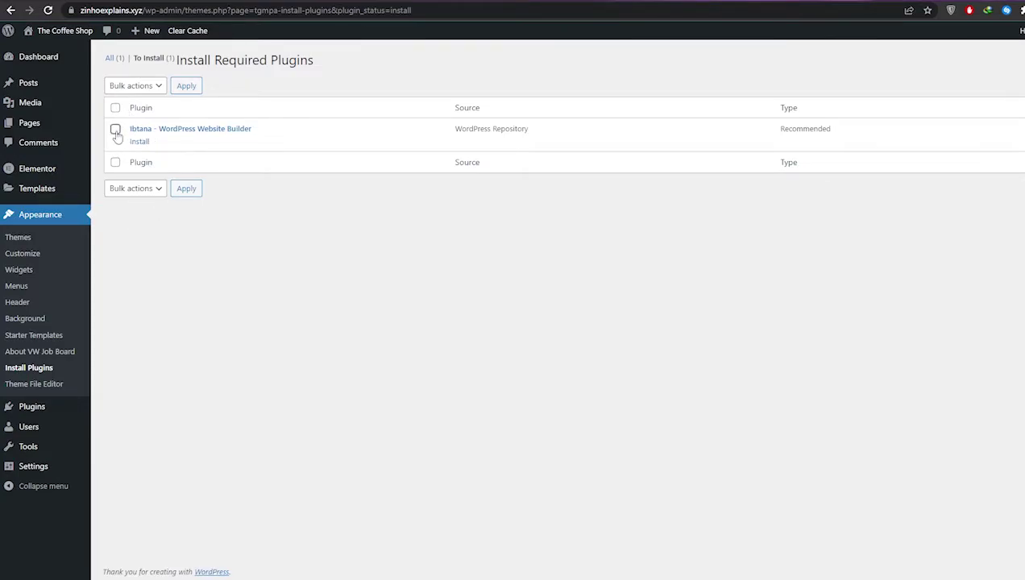
pyautogui.click(156, 86)
pyautogui.click(152, 111)
pyautogui.click(186, 86)
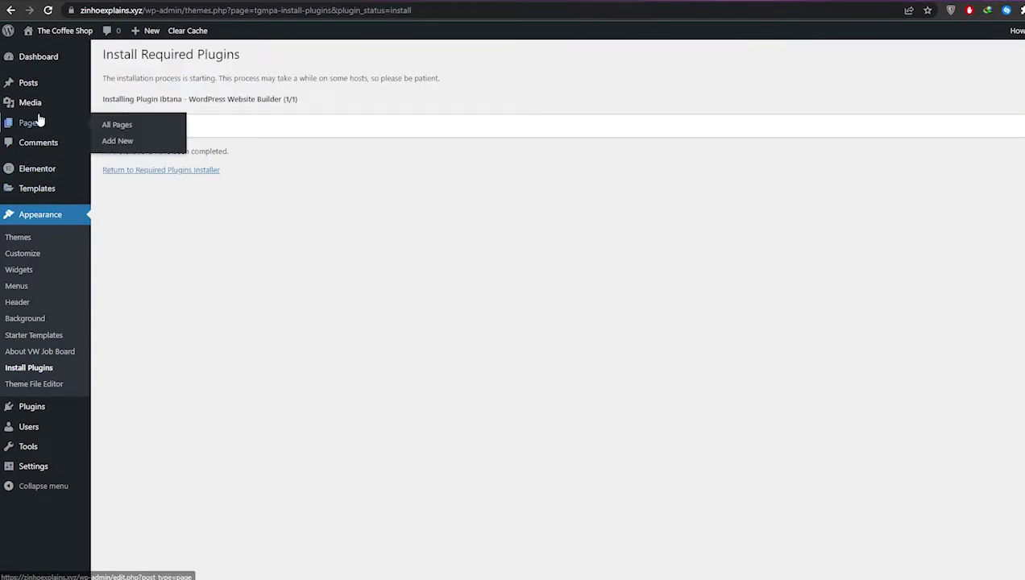
# Review the site's list of posts, including the sample Blog 1 to Blog 4 entries.
pyautogui.click(28, 83)
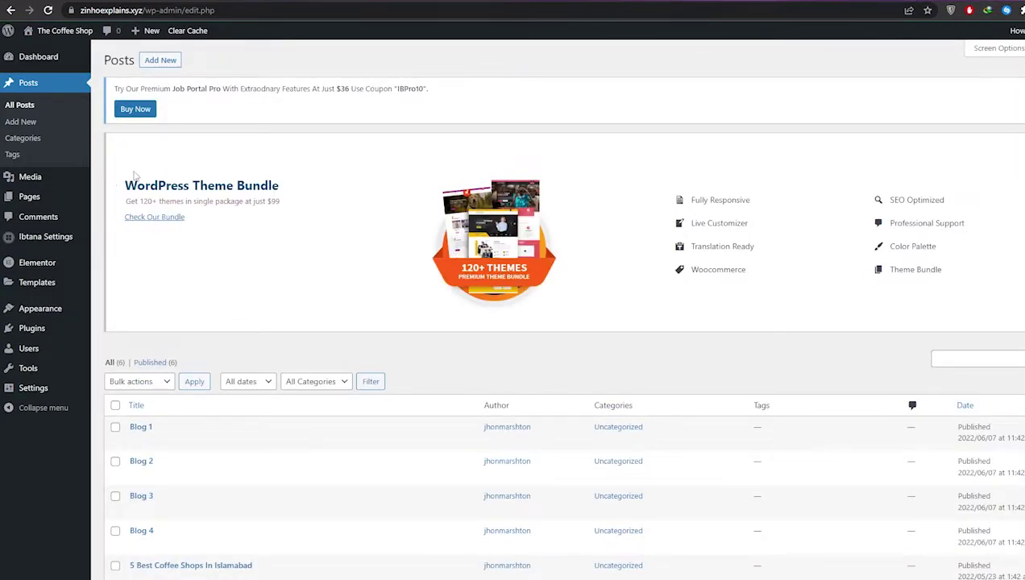
pyautogui.scroll(-1, 363, 143)
pyautogui.scroll(-1, 608, 235)
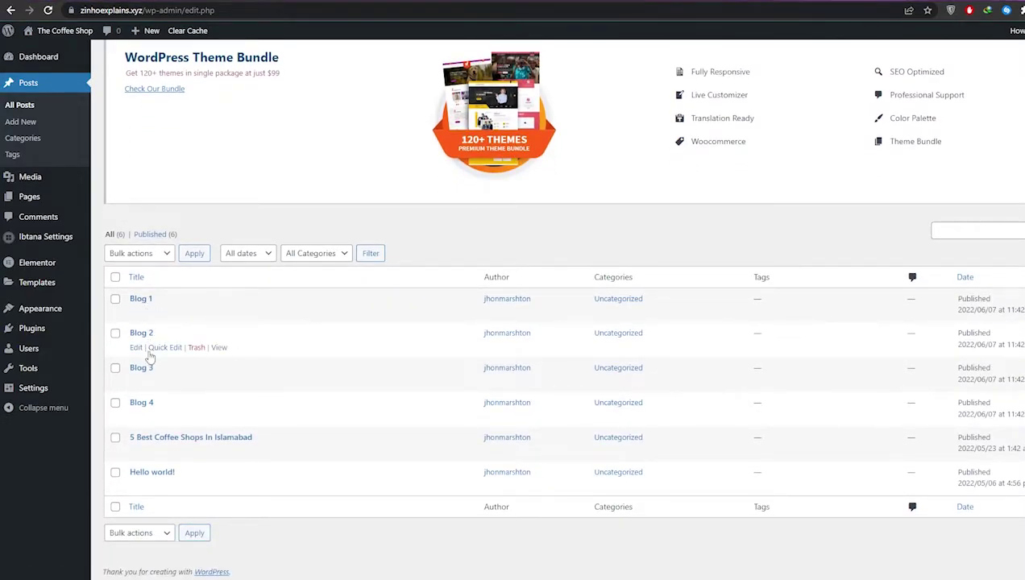
pyautogui.scroll(2, 53, 149)
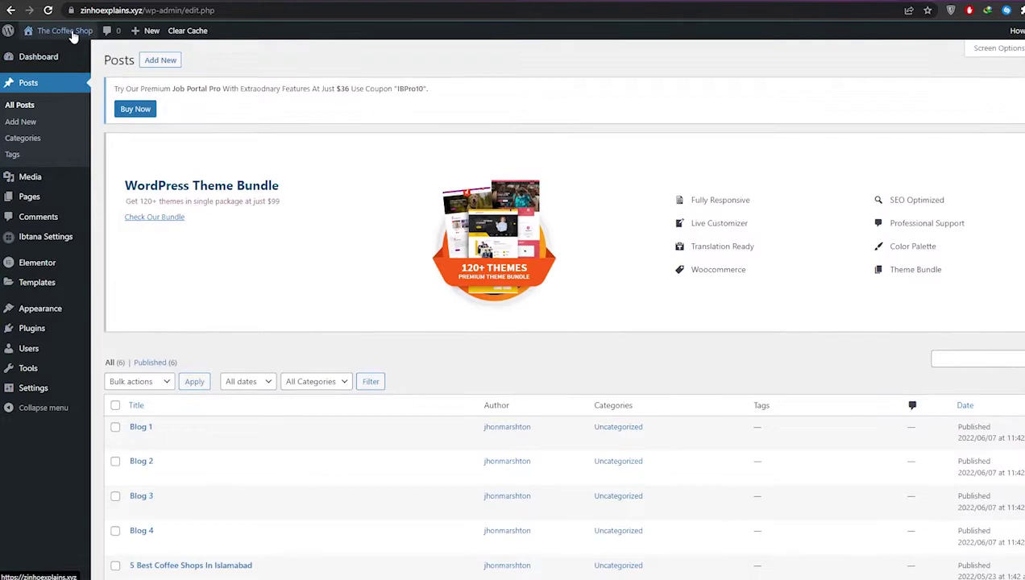
# Visit the live site in a separate tab, look through the blog posts on its front page, and return to the posts list.
pyautogui.rightClick(47, 47)
pyautogui.click(73, 58)
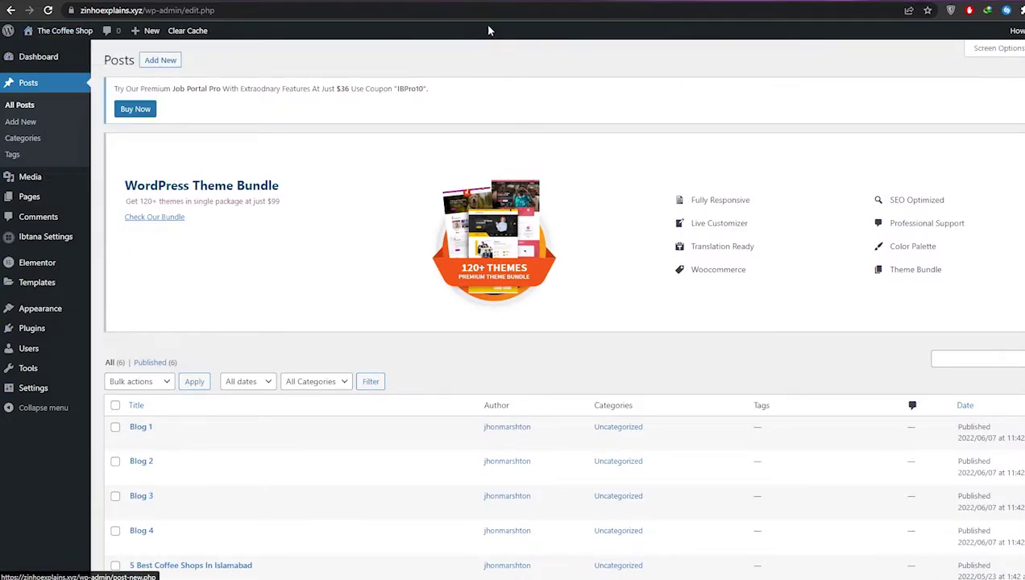
pyautogui.hotkey('ctrl', 'Tab')
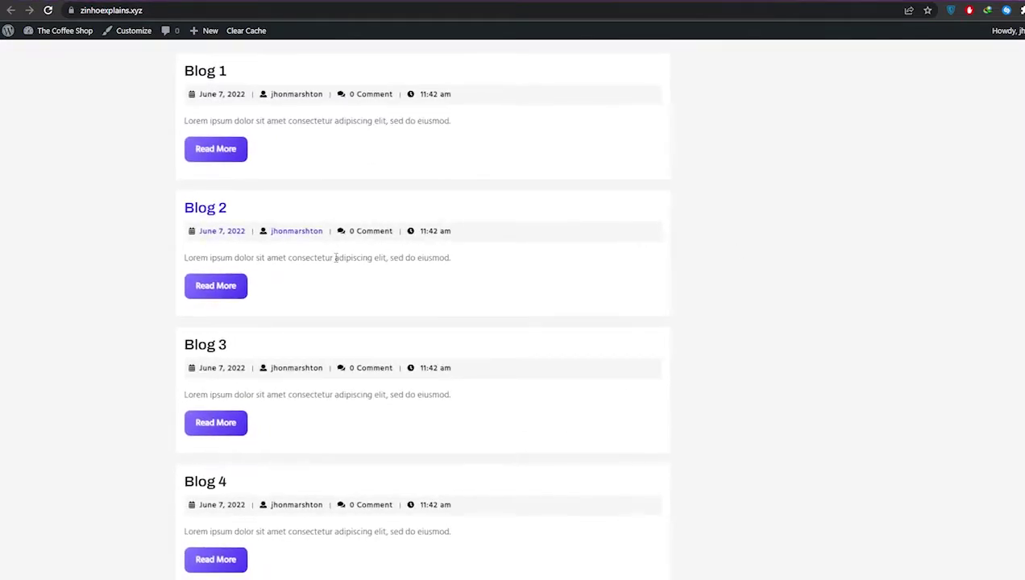
pyautogui.scroll(1, 492, 165)
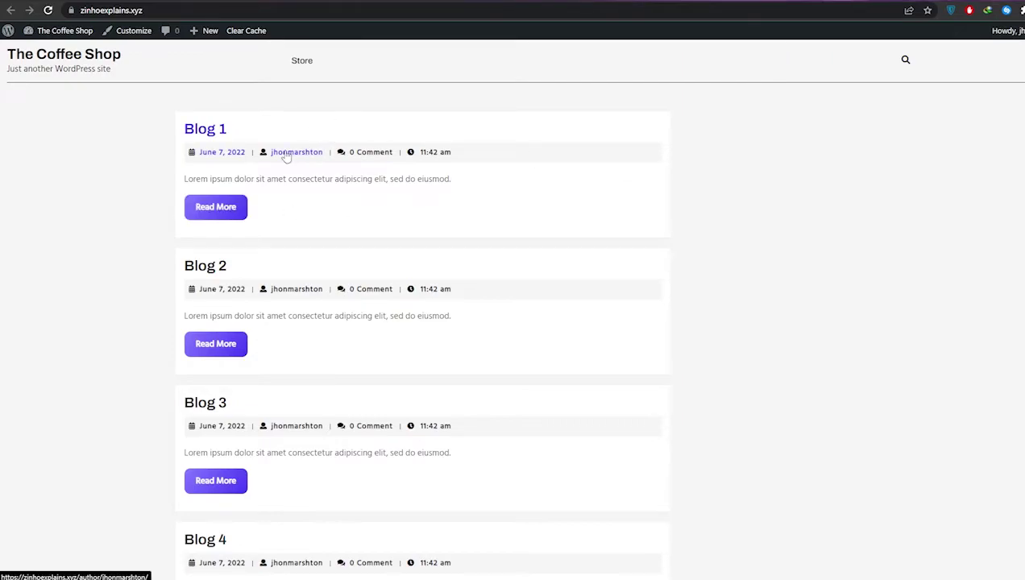
pyautogui.scroll(-4, 293, 206)
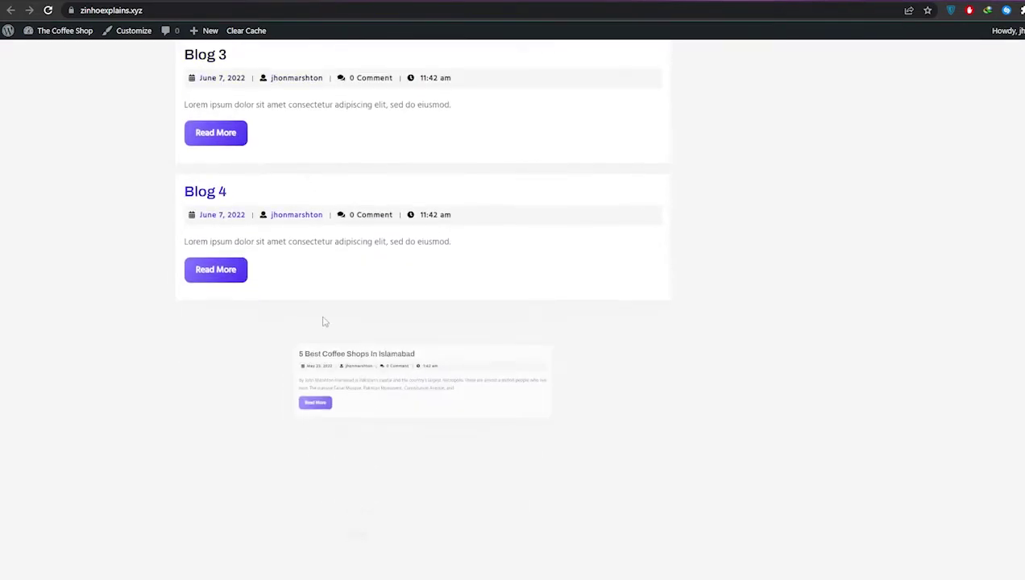
pyautogui.scroll(4, 335, 338)
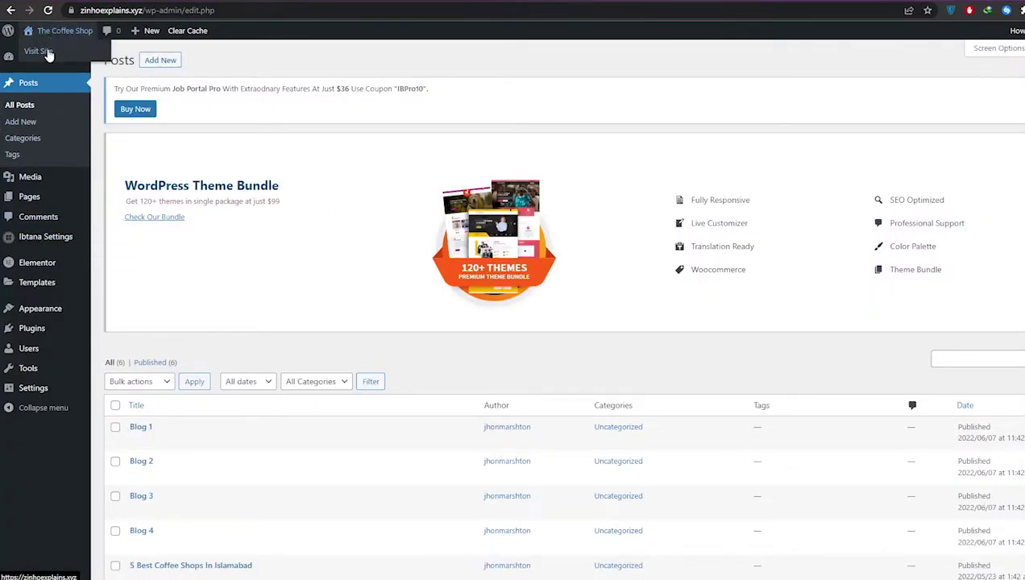
pyautogui.click(49, 54)
pyautogui.scroll(-2, 316, 255)
pyautogui.scroll(3, 316, 254)
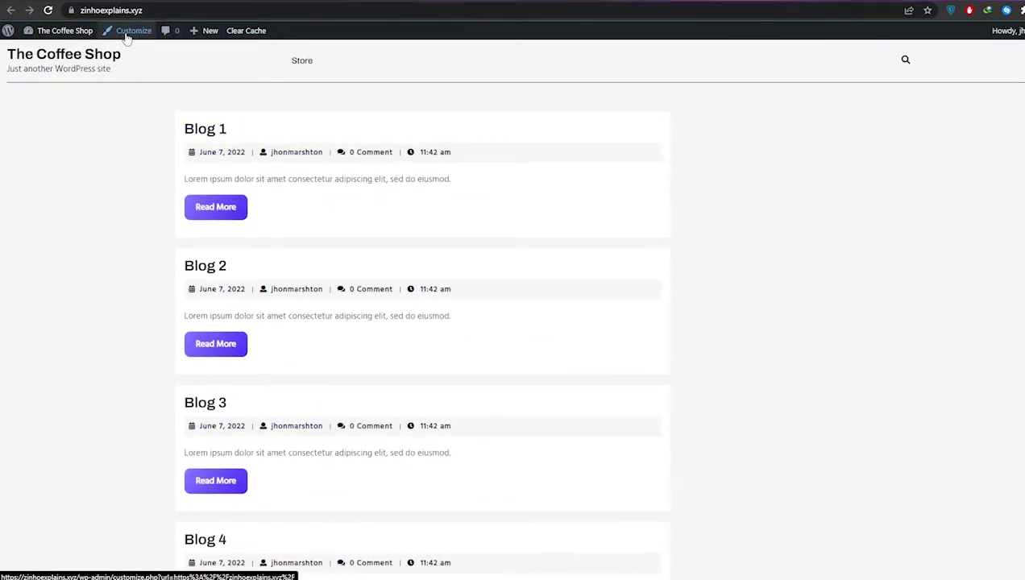
pyautogui.hotkey('ctrl', 'w')
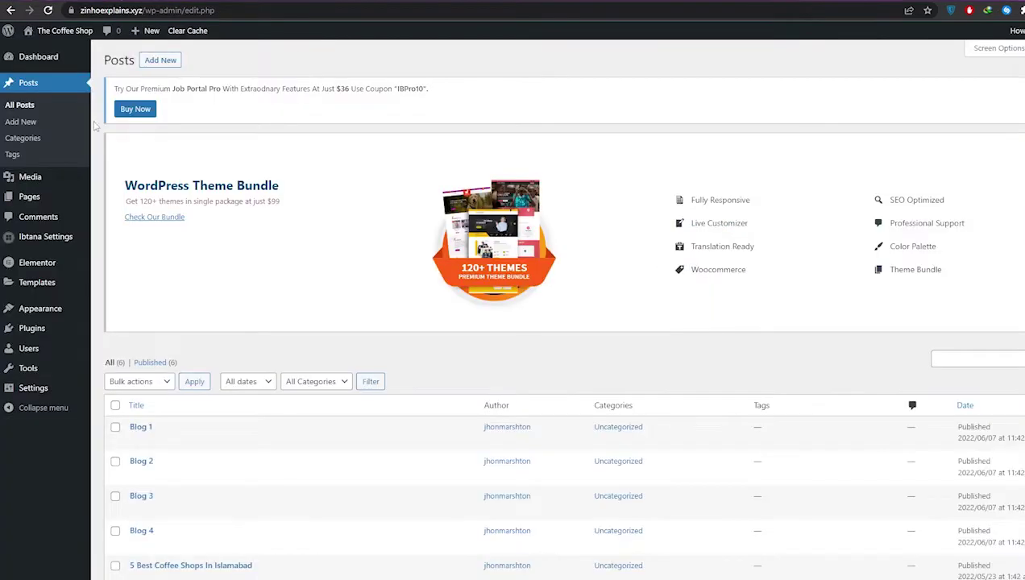
# Open the VW Job Board theme customizer, look into the Background Image settings, and return to the dashboard.
pyautogui.click(47, 330)
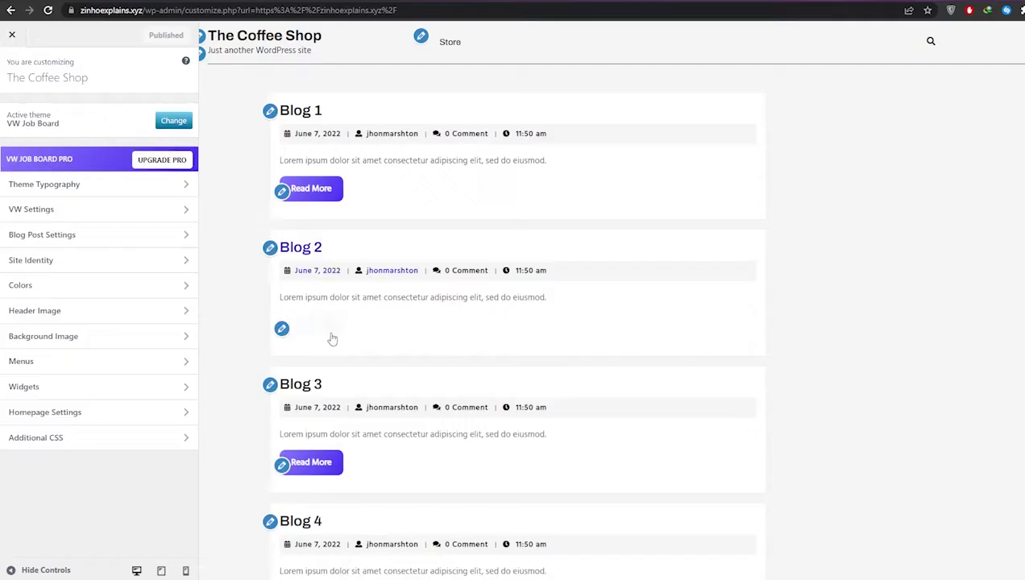
pyautogui.click(147, 345)
pyautogui.click(20, 85)
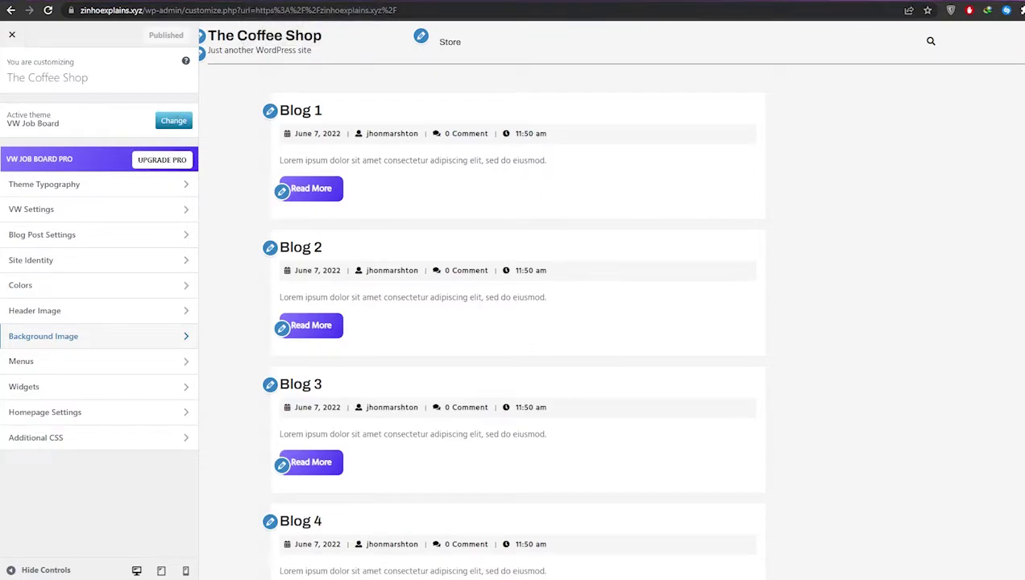
pyautogui.click(12, 34)
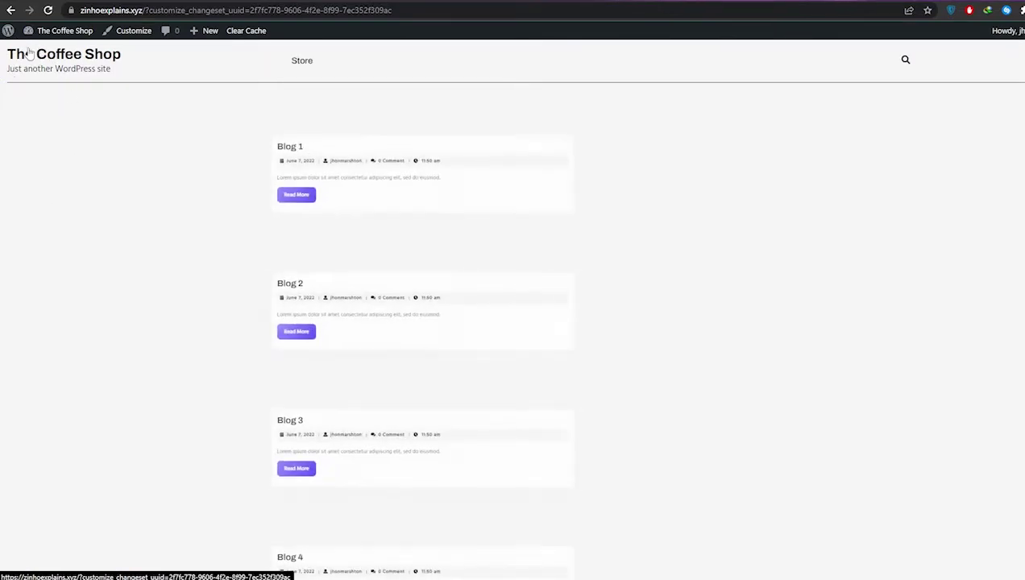
pyautogui.click(41, 51)
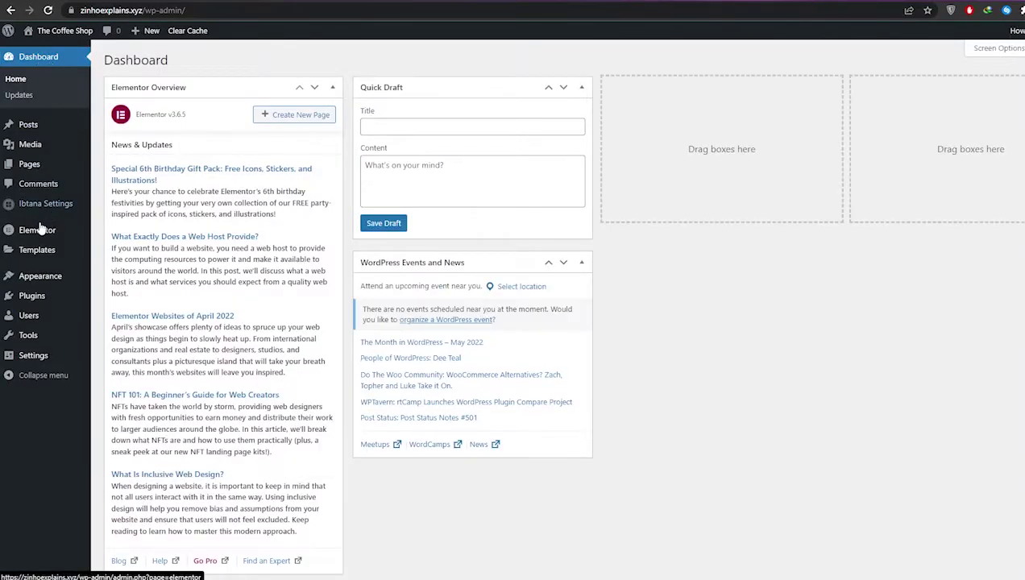
# Browse the Elementor starter templates and open the Love Nature template.
pyautogui.moveTo(60, 243)
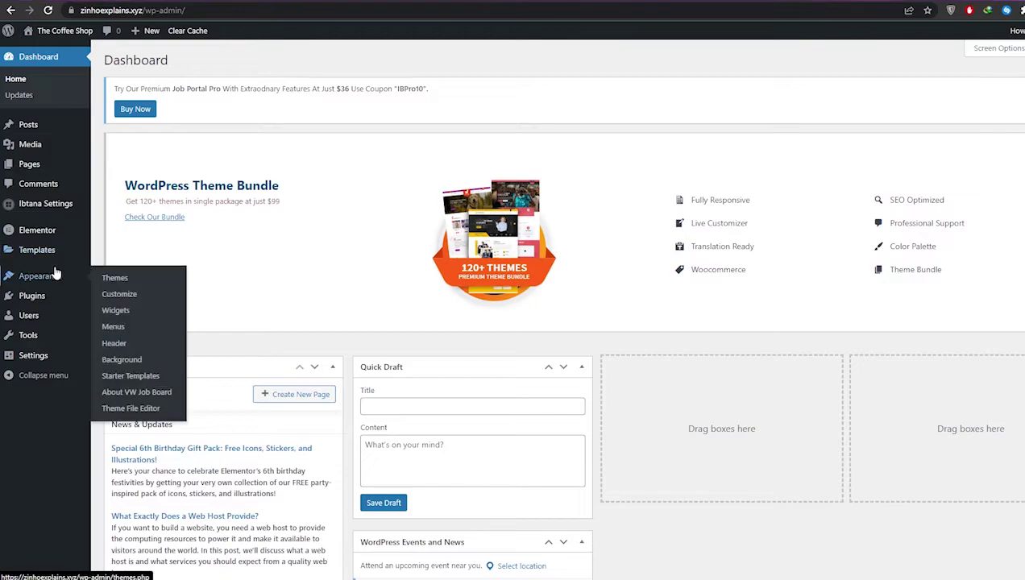
pyautogui.moveTo(44, 276)
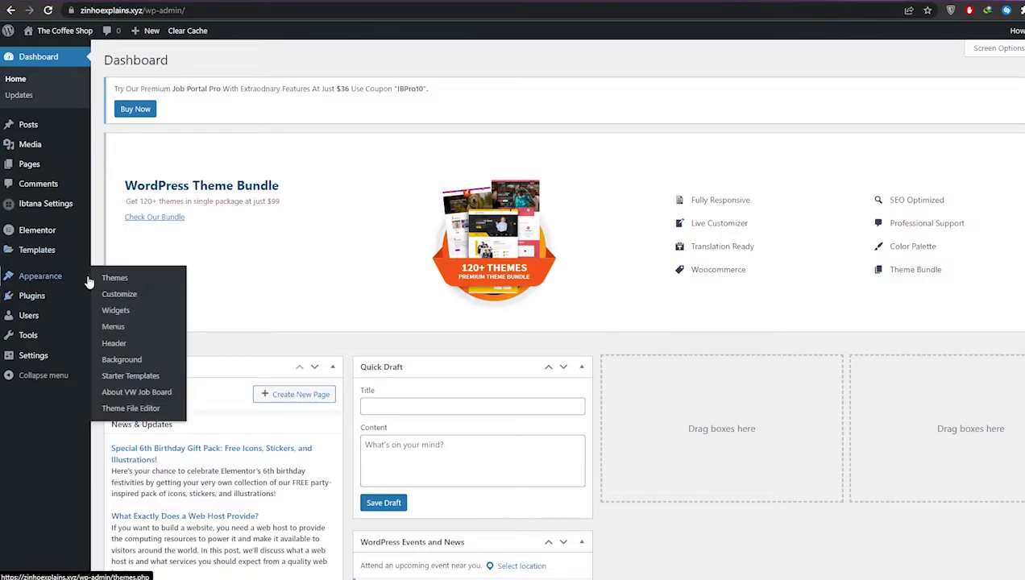
pyautogui.click(139, 376)
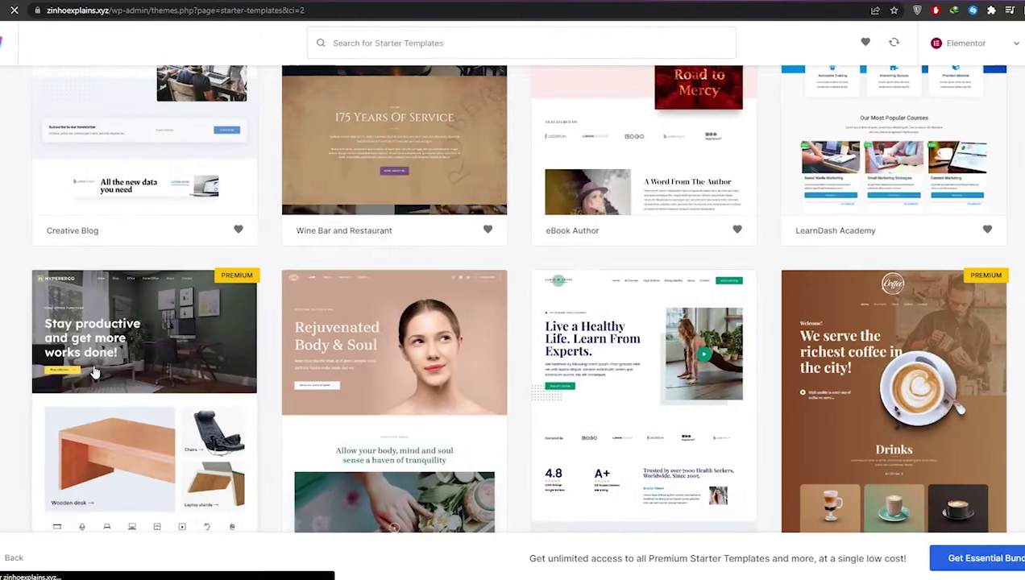
pyautogui.scroll(2, 490, 398)
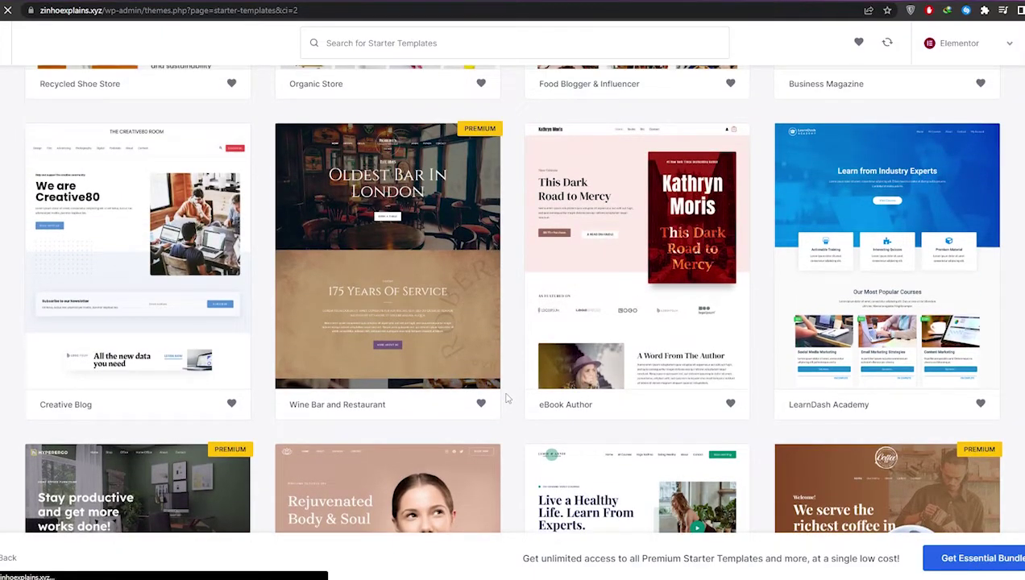
pyautogui.scroll(2, 507, 398)
pyautogui.scroll(3, 507, 398)
pyautogui.scroll(4, 508, 398)
pyautogui.scroll(-1, 508, 398)
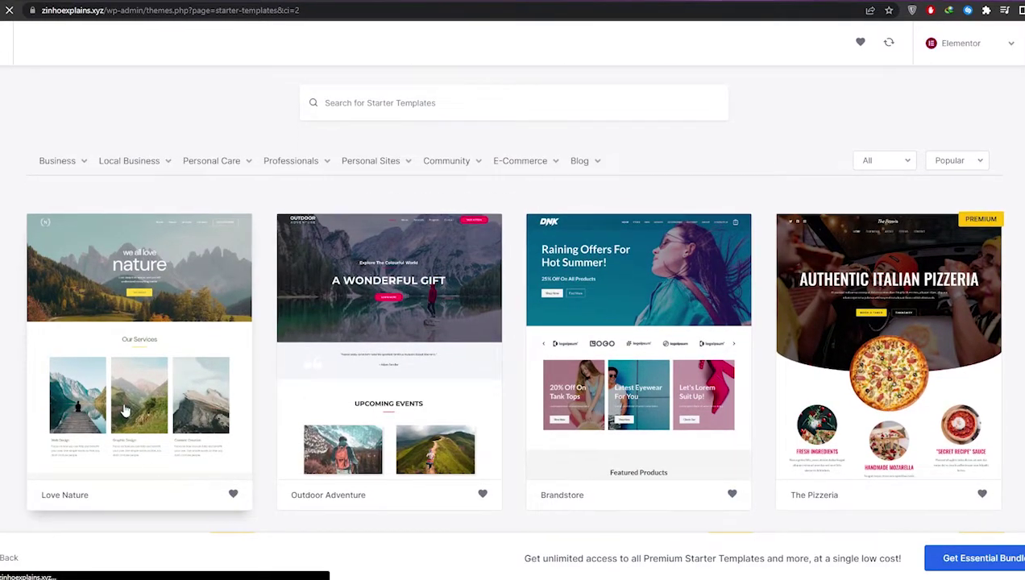
pyautogui.click(165, 411)
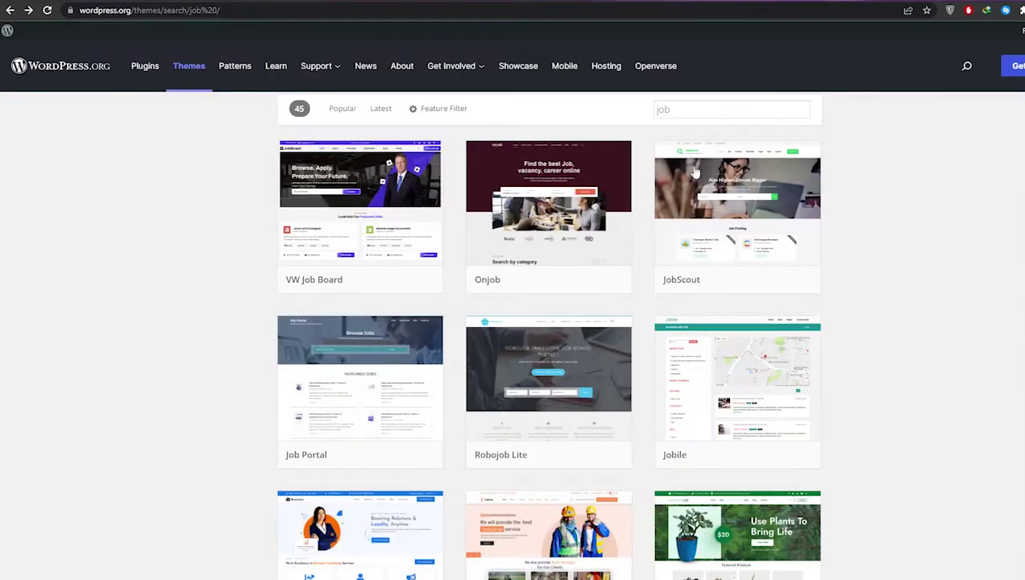
# Open the VW Job Board theme's details page from the WordPress.org search results for job.
pyautogui.click(371, 218)
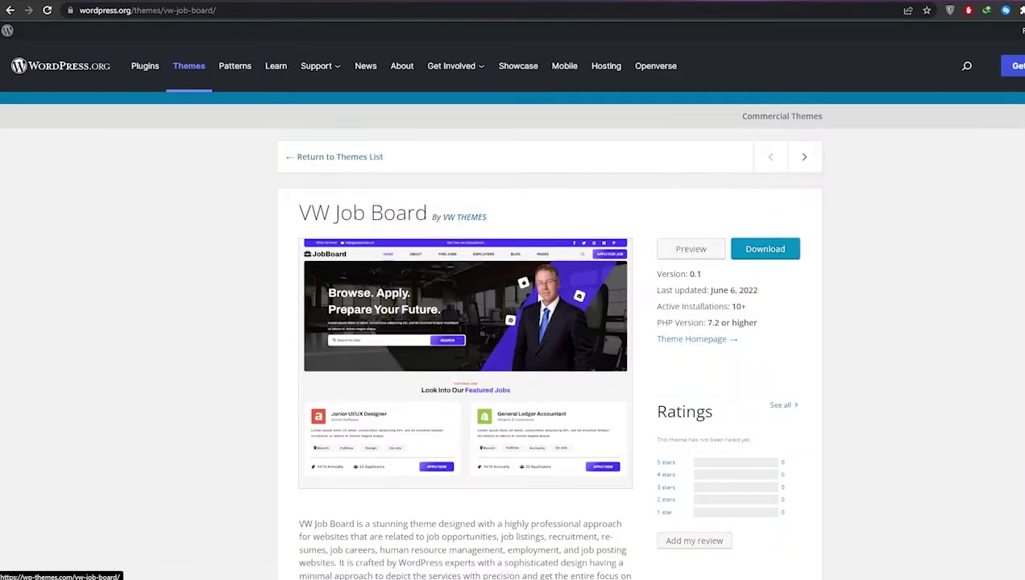
pyautogui.scroll(-2, 400, 342)
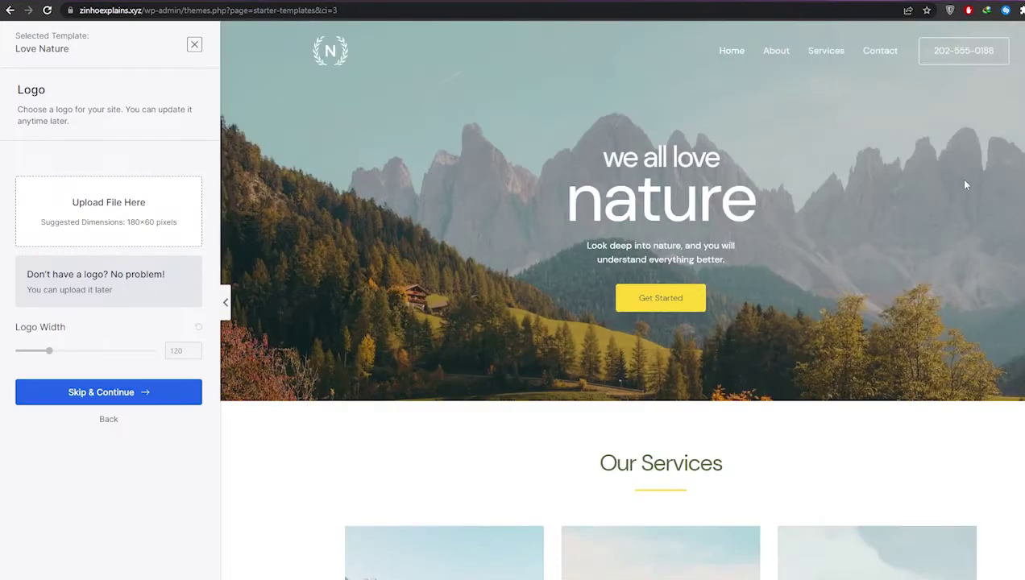
# Examine the Love Nature template preview, including its Our Services section and testimonial.
pyautogui.scroll(-3, 738, 347)
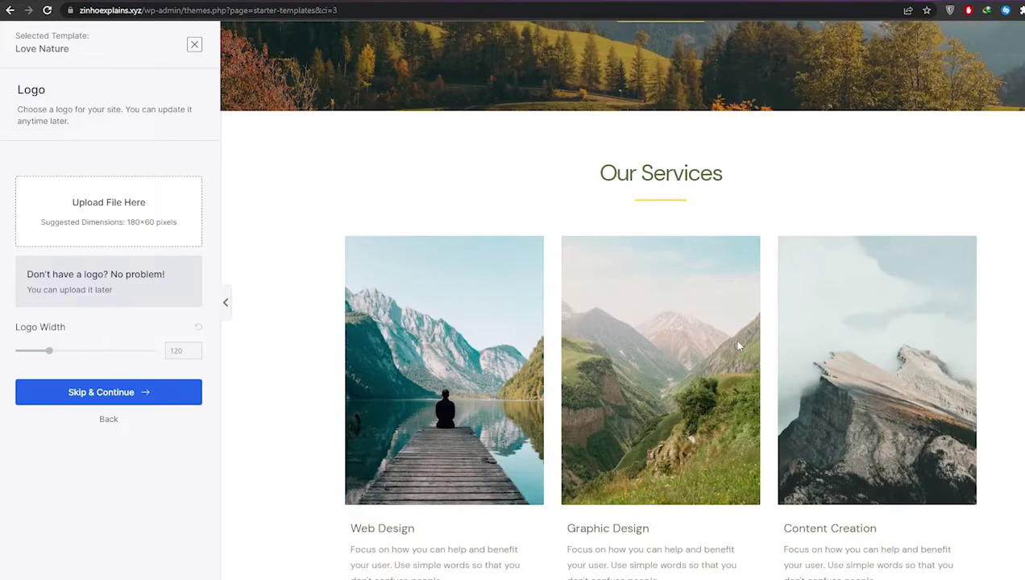
pyautogui.moveTo(602, 174); pyautogui.dragTo(761, 175)
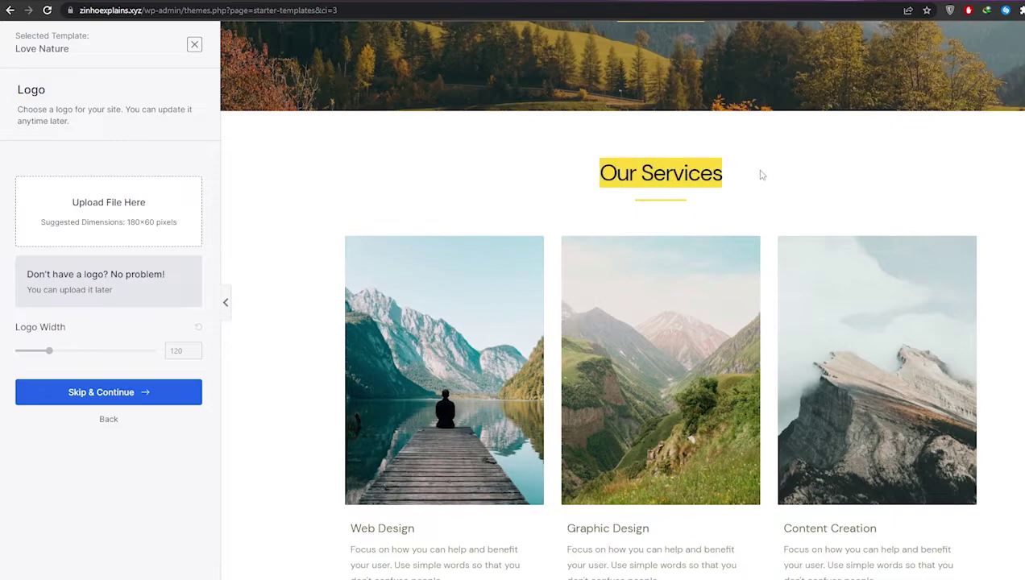
pyautogui.click(742, 170)
pyautogui.moveTo(645, 172); pyautogui.dragTo(748, 171)
pyautogui.click(775, 173)
pyautogui.scroll(-3, 753, 189)
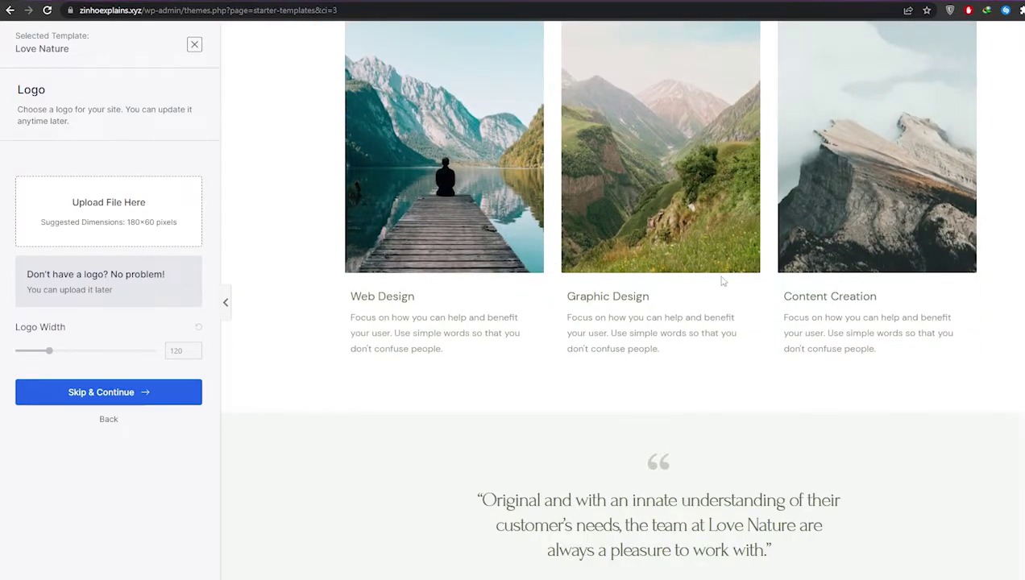
pyautogui.scroll(-3, 730, 374)
pyautogui.scroll(10, 700, 359)
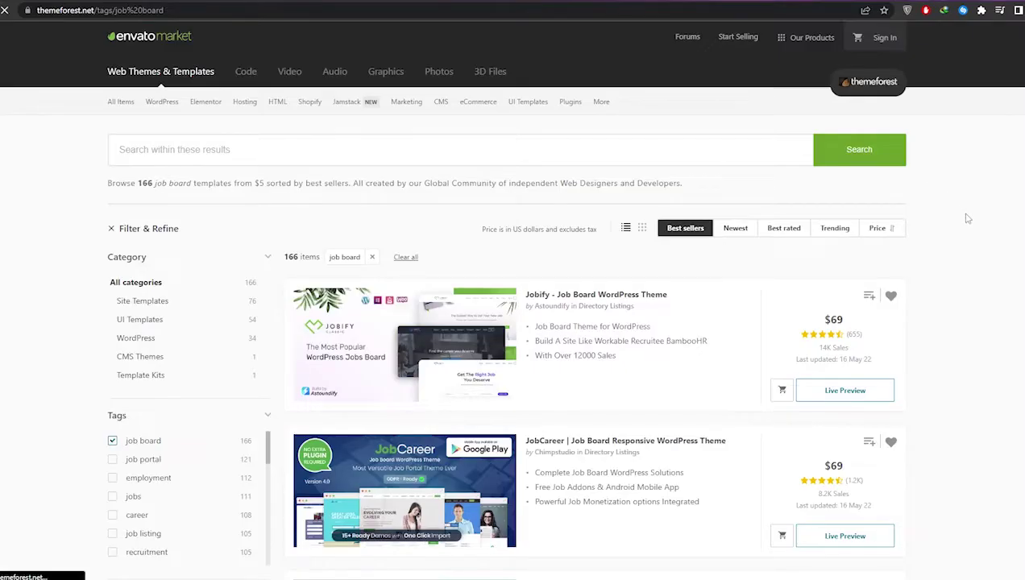
# Look through ThemeForest's best-selling job board templates and open the Jobify - Job Board WordPress Theme item.
pyautogui.scroll(-6, 964, 217)
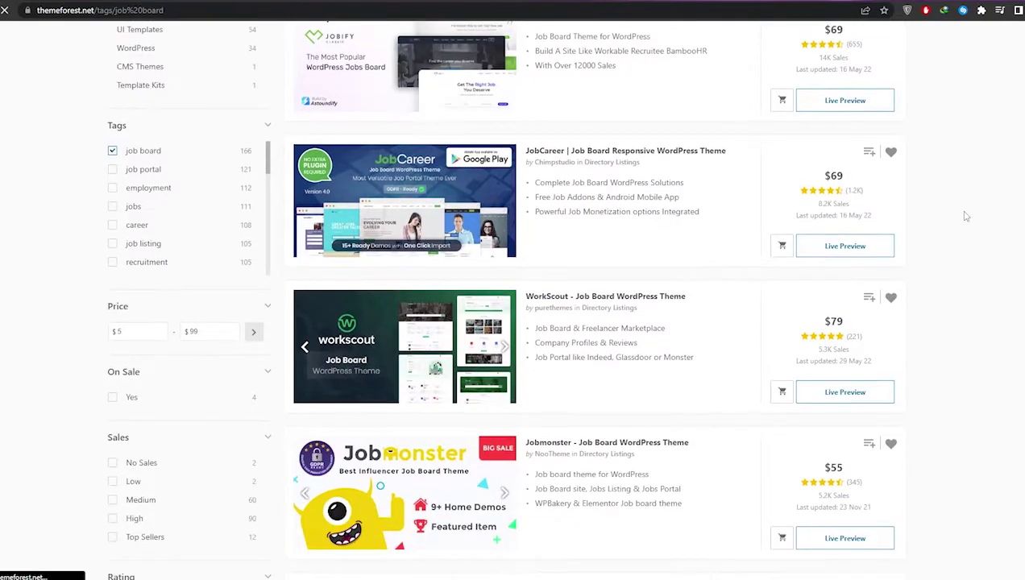
pyautogui.scroll(-4, 964, 217)
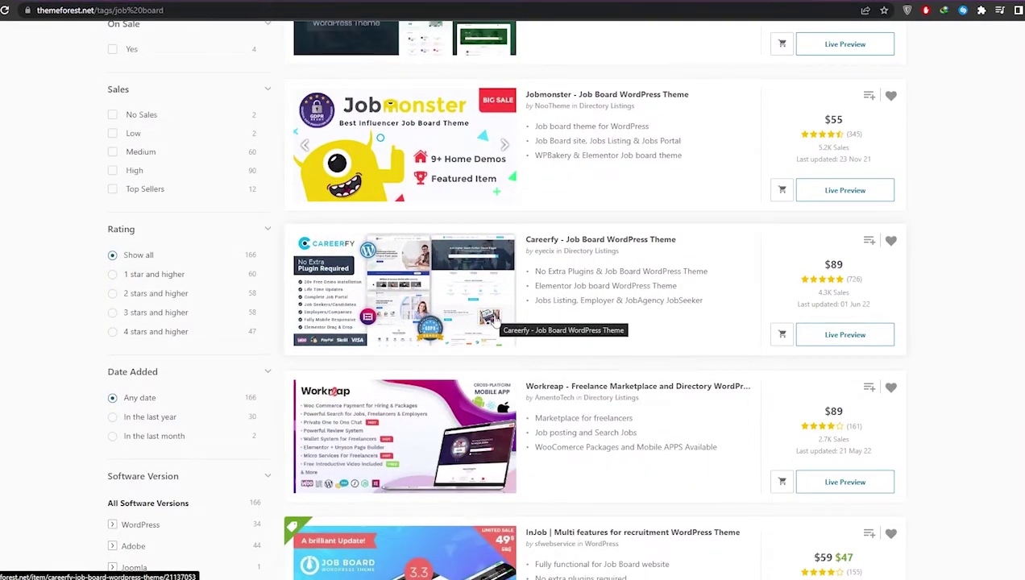
pyautogui.scroll(4, 495, 320)
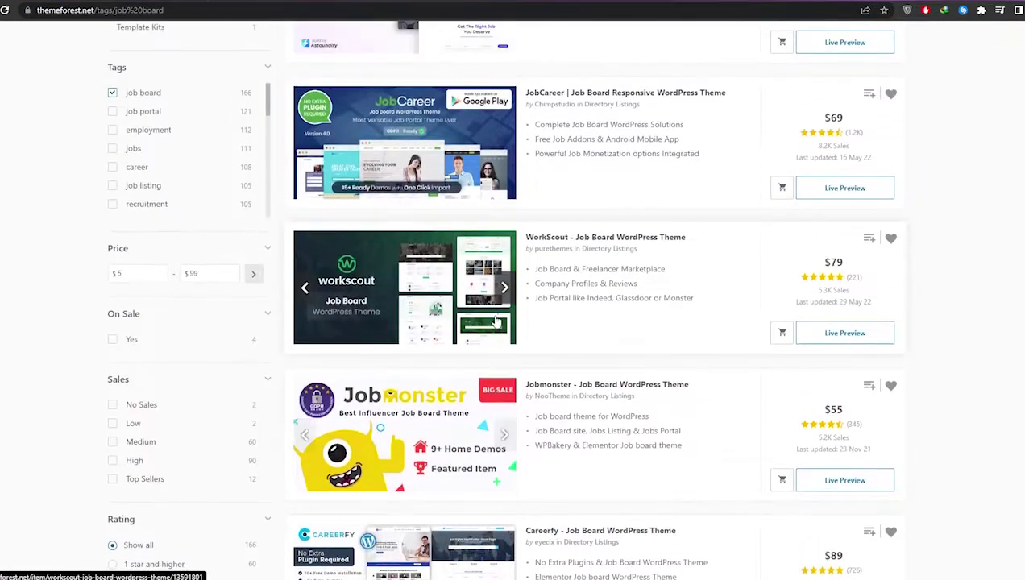
pyautogui.scroll(4, 495, 320)
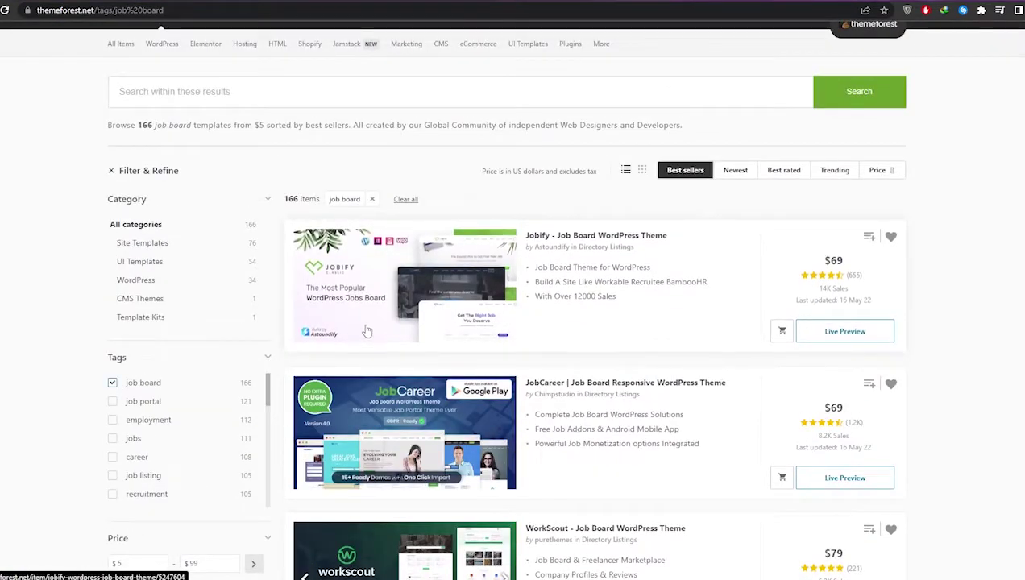
pyautogui.click(473, 294)
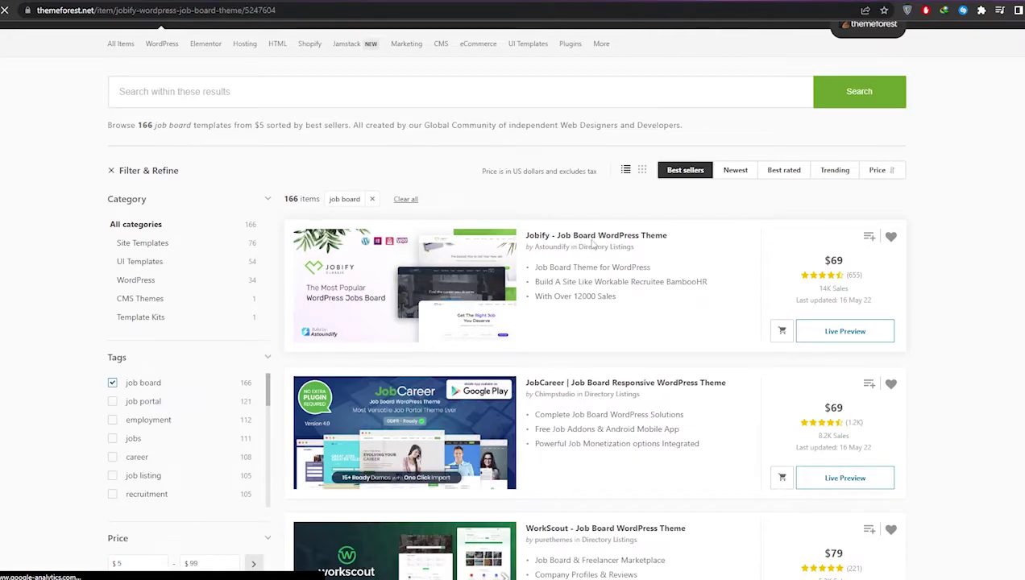
# Open the Jobify theme's live preview and examine its homepage, including the job search, Companies We've Helped and job listings sections.
pyautogui.scroll(-3, 395, 189)
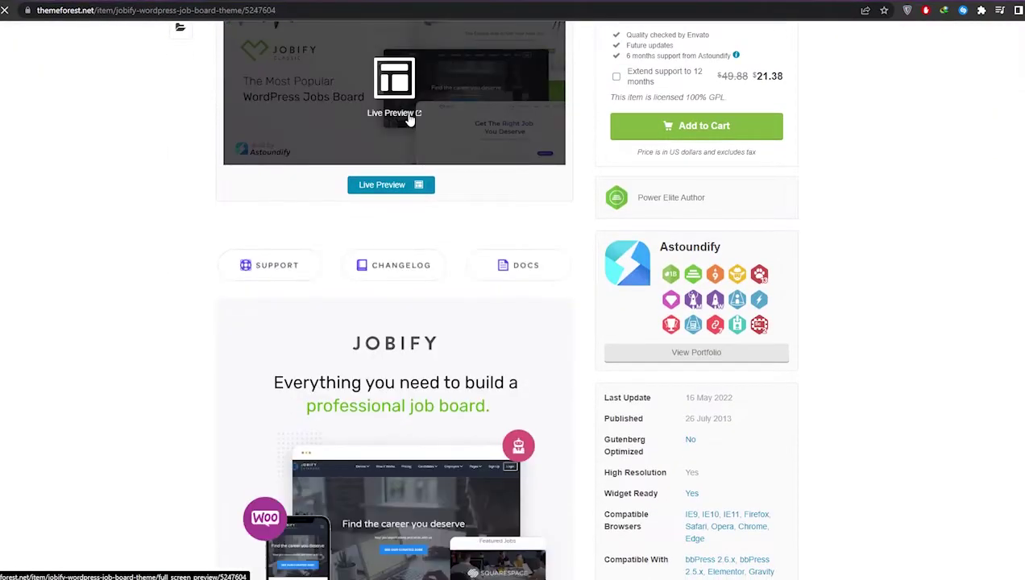
pyautogui.click(408, 118)
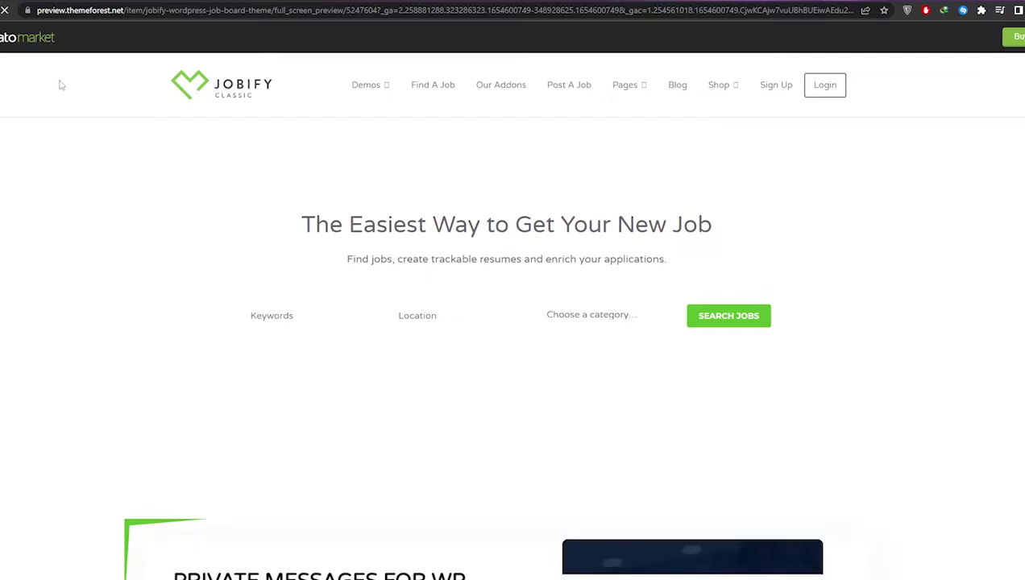
pyautogui.scroll(-1, 194, 205)
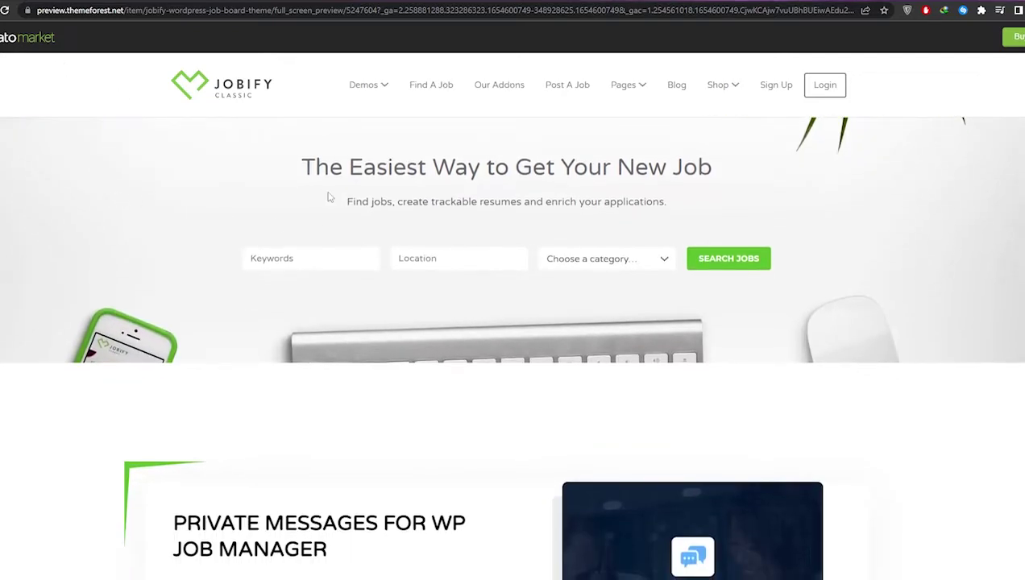
pyautogui.scroll(-1, 269, 208)
pyautogui.scroll(2, 476, 201)
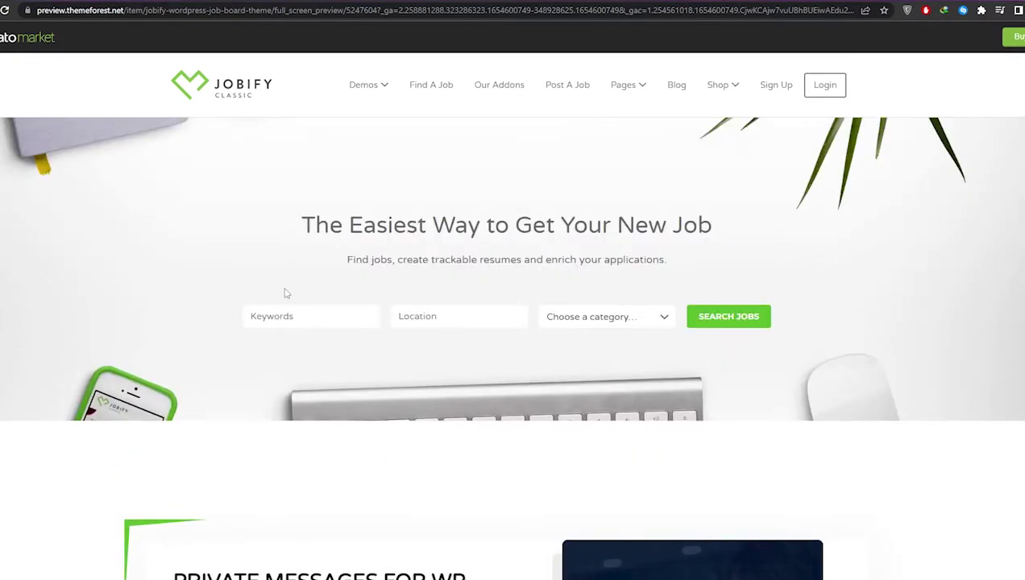
pyautogui.scroll(-4, 339, 240)
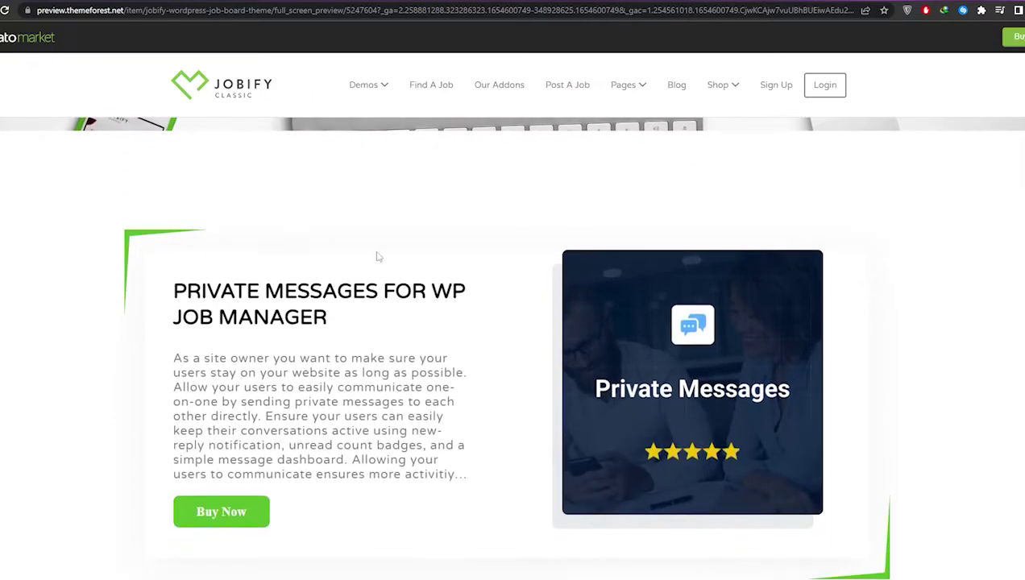
pyautogui.scroll(-3, 575, 328)
pyautogui.scroll(-2, 599, 348)
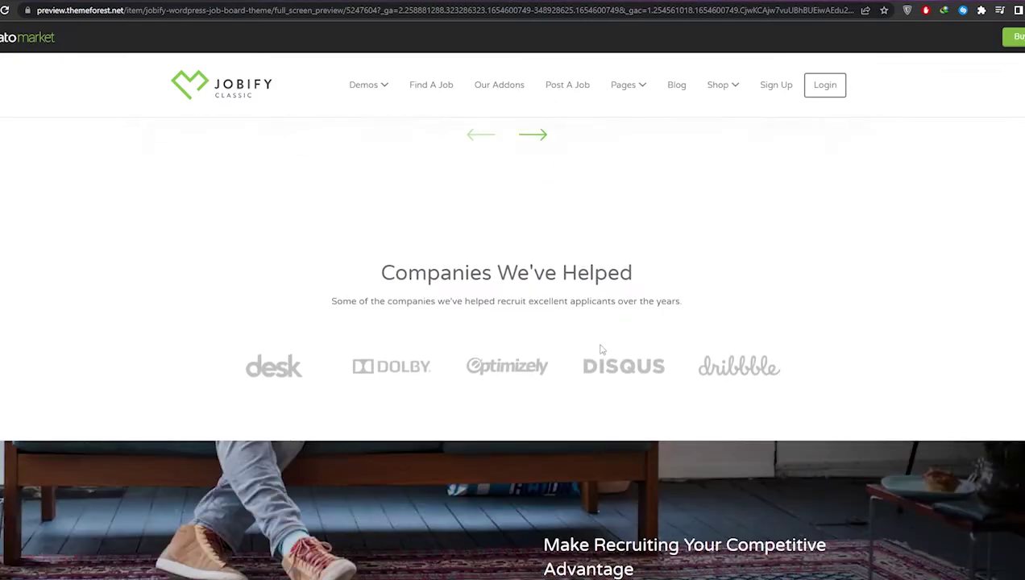
pyautogui.scroll(-4, 186, 301)
pyautogui.scroll(-6, 304, 304)
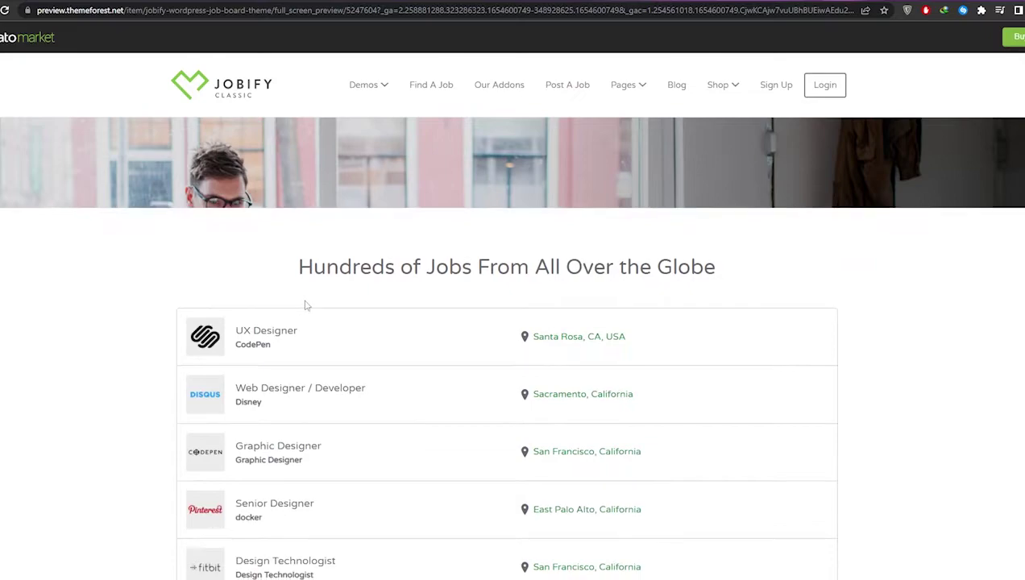
pyautogui.scroll(1, 409, 405)
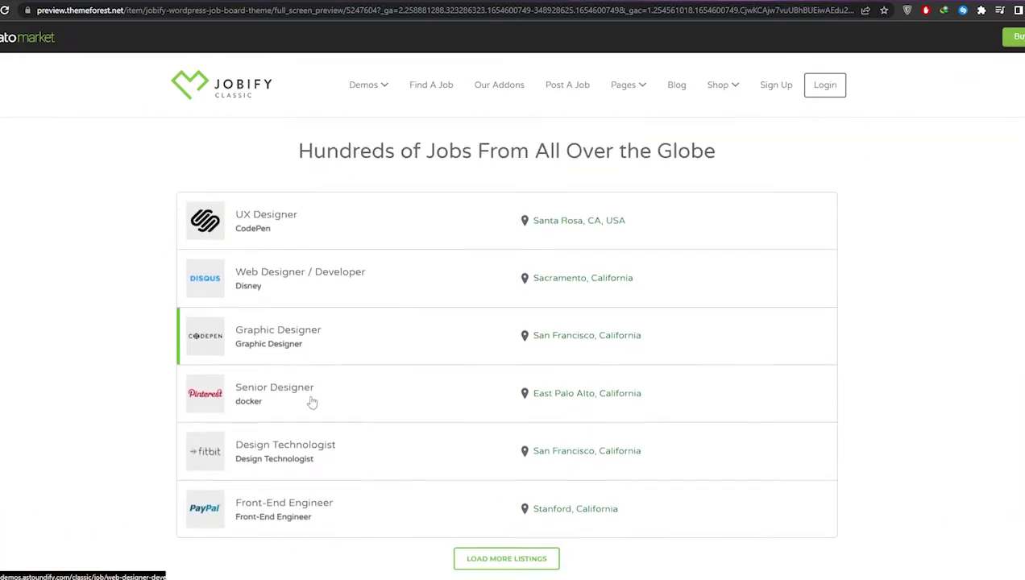
pyautogui.scroll(-7, 417, 375)
pyautogui.scroll(13, 375, 447)
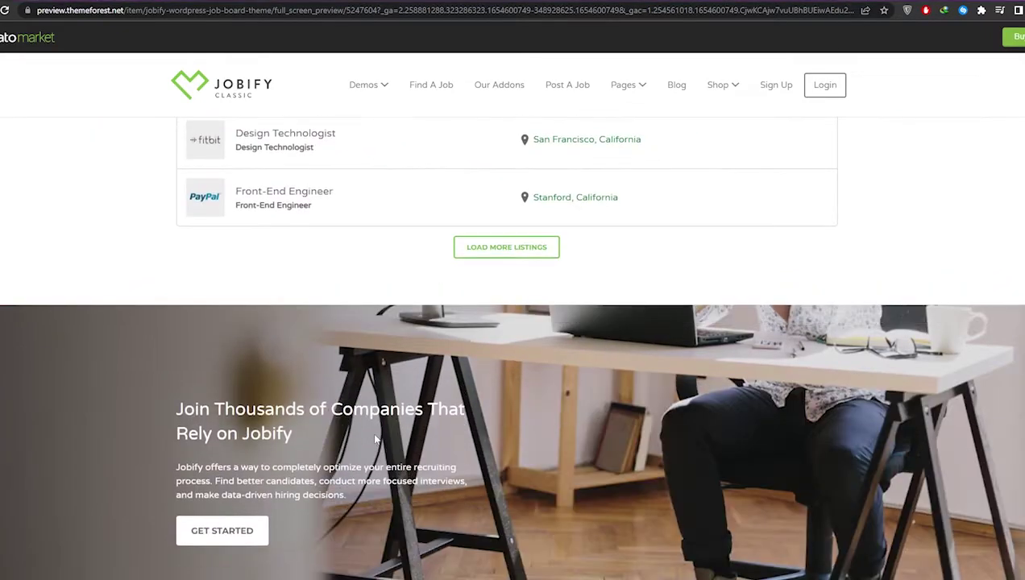
pyautogui.scroll(8, 378, 421)
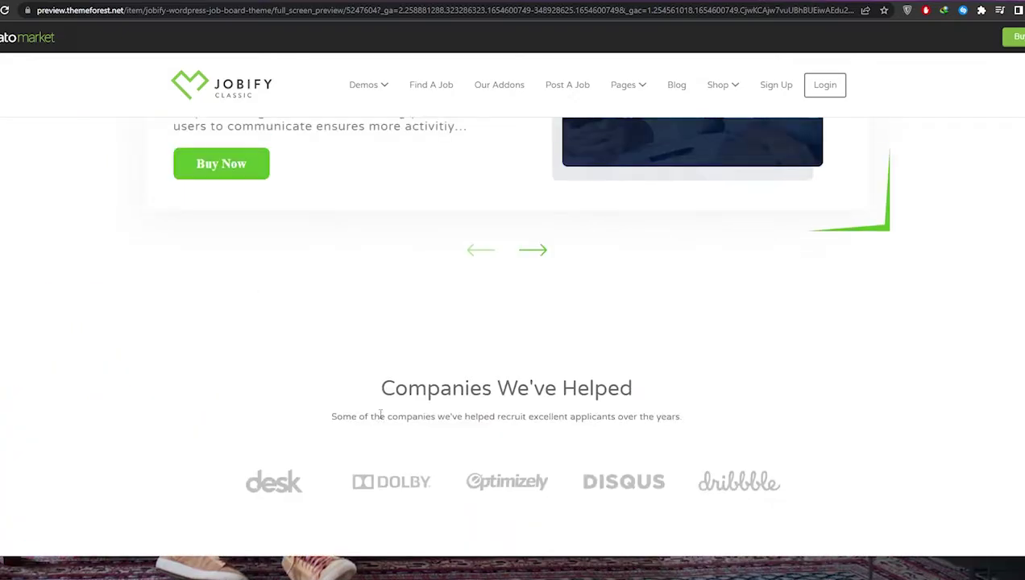
pyautogui.scroll(2, 382, 416)
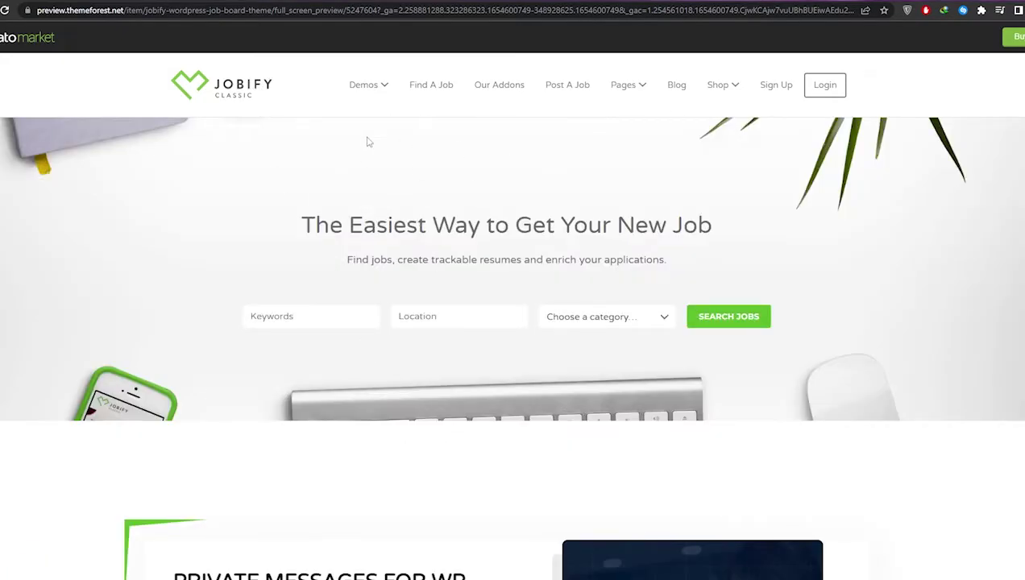
# Return to the ThemeForest job board results and browse the first page of best-selling themes, comparing their prices and ratings.
pyautogui.hotkey('alt', 'Left')
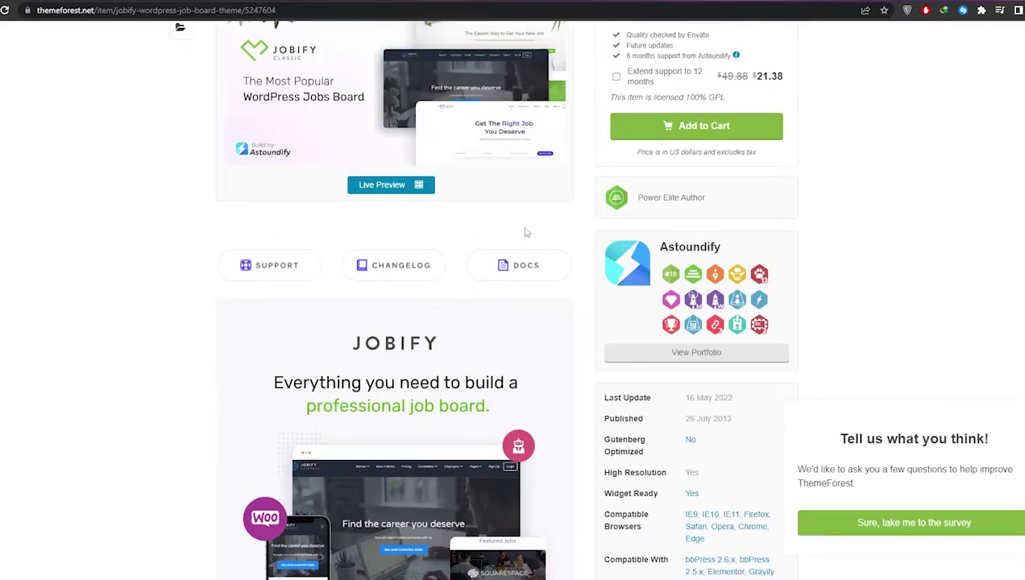
pyautogui.scroll(-3, 525, 233)
pyautogui.hotkey('alt', 'Left')
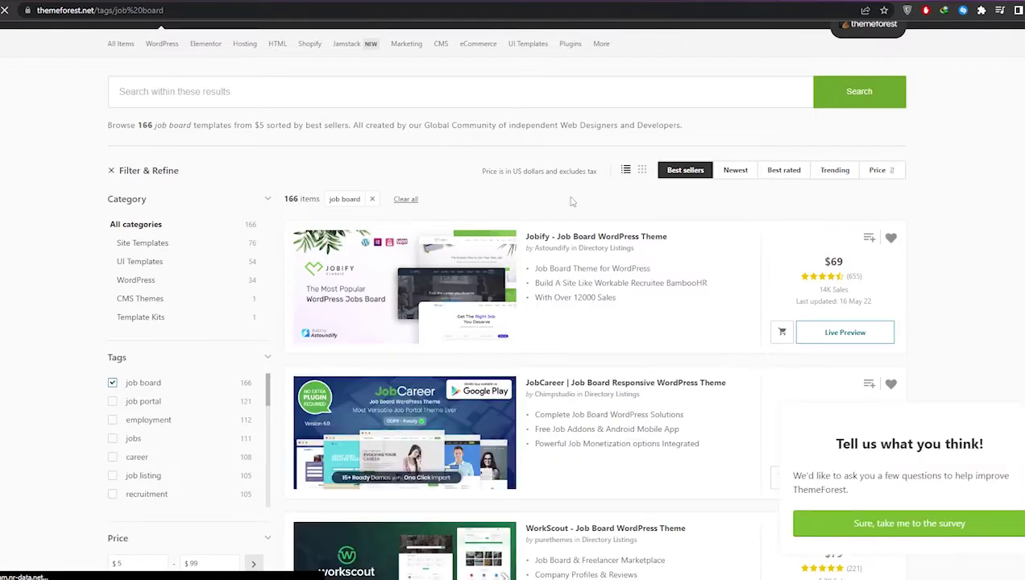
pyautogui.scroll(-2, 571, 202)
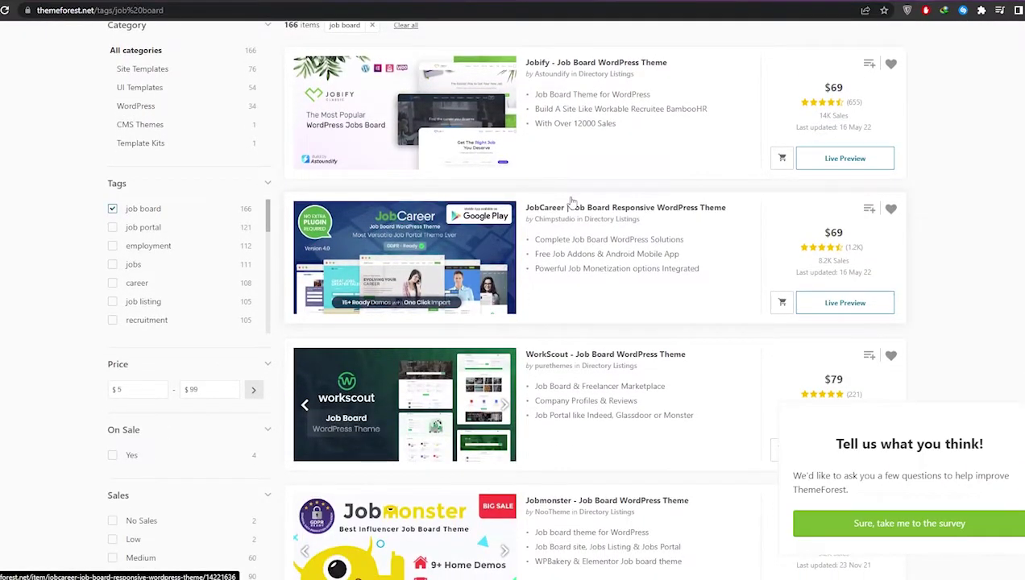
pyautogui.scroll(-3, 571, 201)
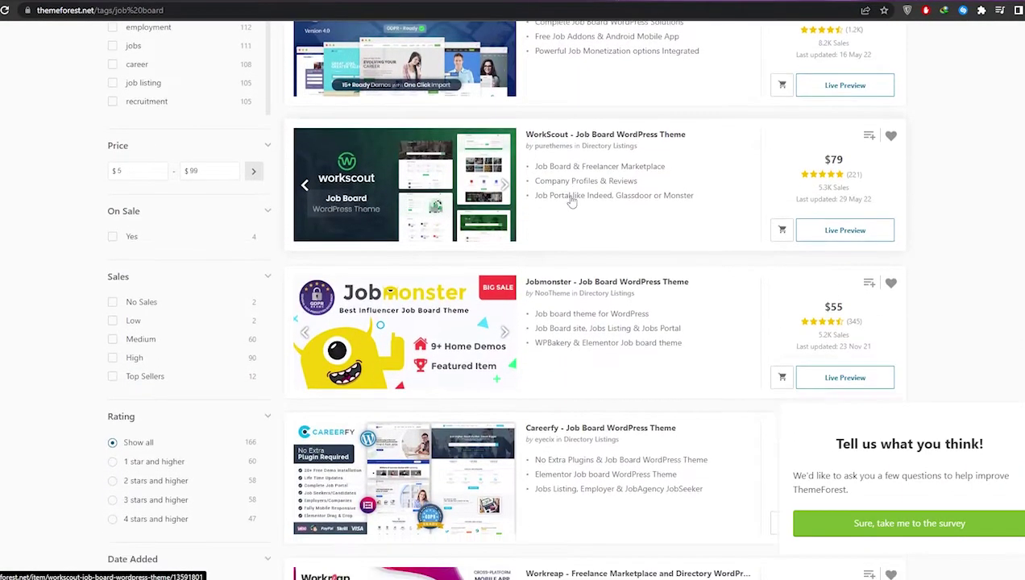
pyautogui.scroll(-2, 571, 201)
pyautogui.scroll(-3, 571, 201)
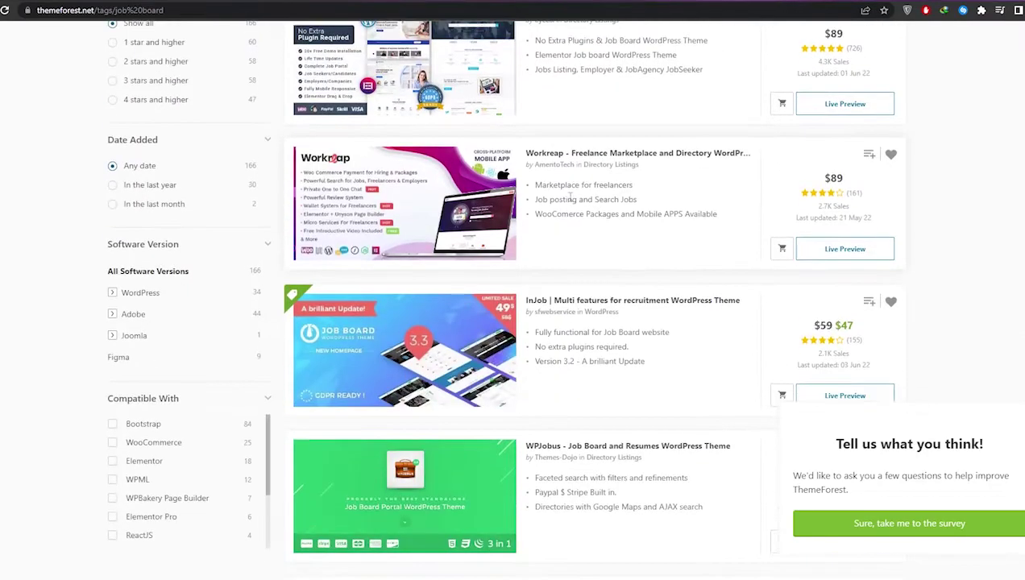
pyautogui.scroll(-2, 891, 343)
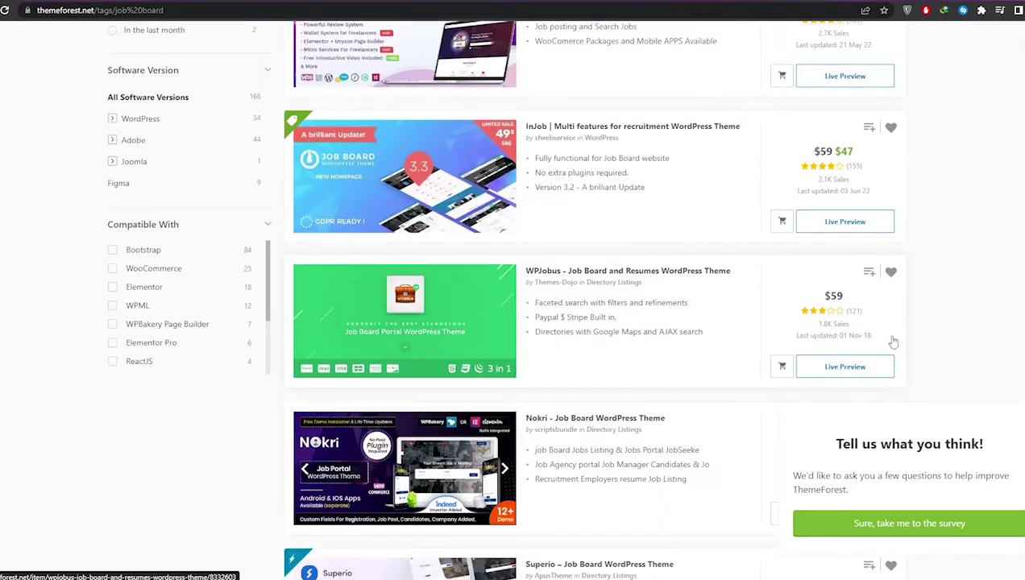
pyautogui.scroll(4, 853, 299)
pyautogui.scroll(-6, 854, 299)
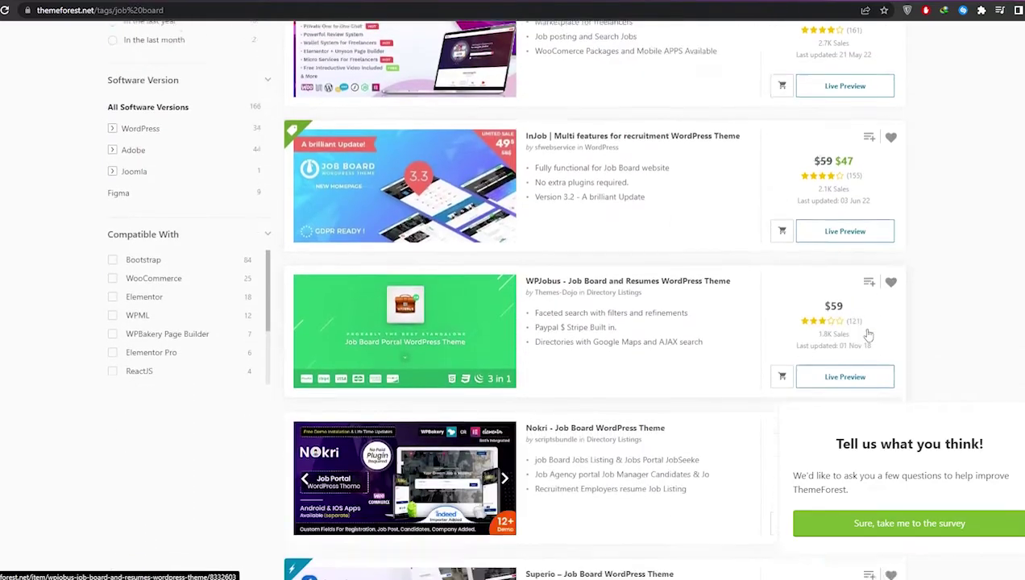
pyautogui.scroll(-4, 868, 335)
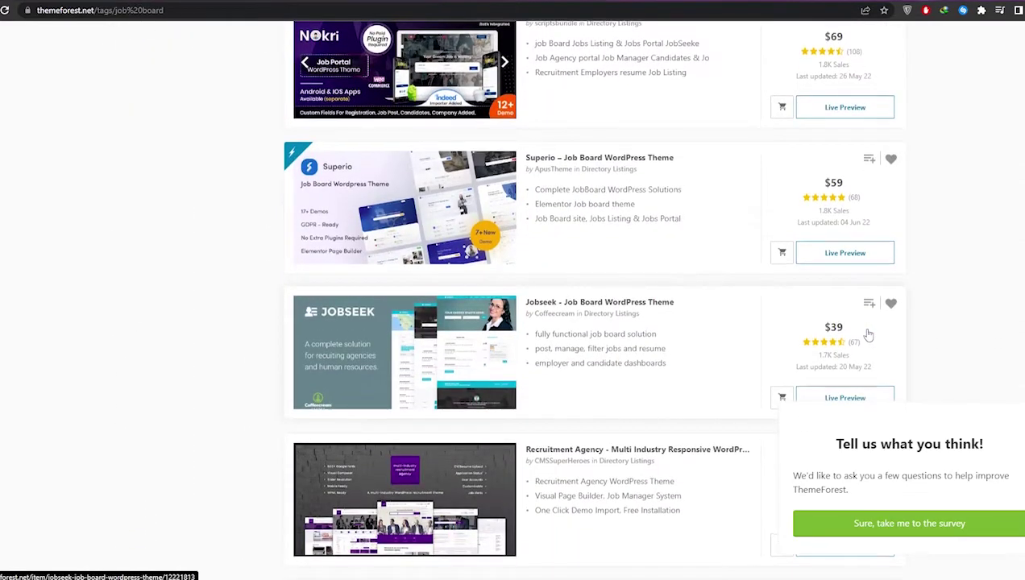
pyautogui.scroll(-5, 867, 335)
pyautogui.scroll(3, 818, 297)
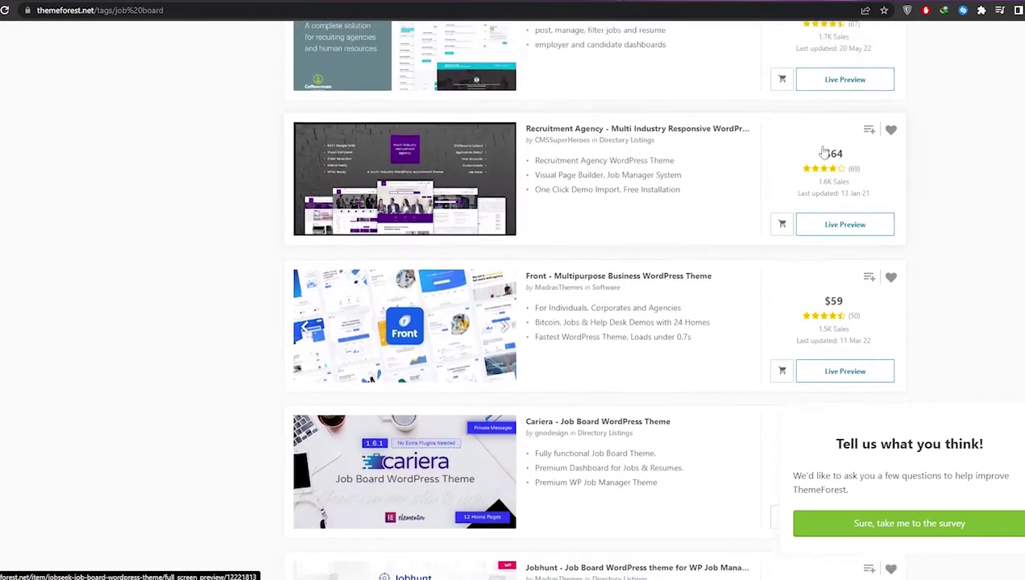
pyautogui.scroll(-15, 544, 220)
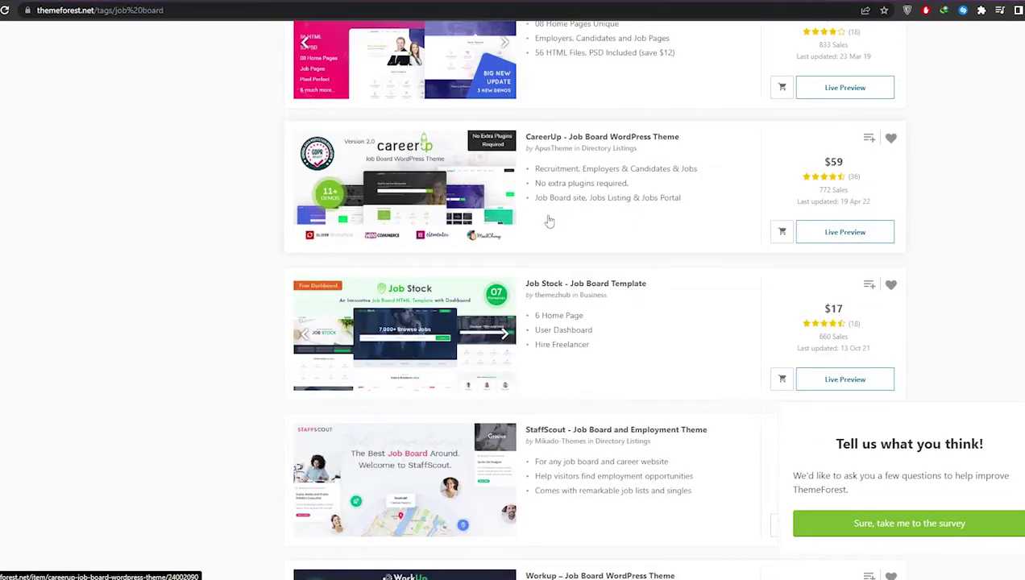
pyautogui.scroll(5, 548, 220)
pyautogui.scroll(-10, 807, 252)
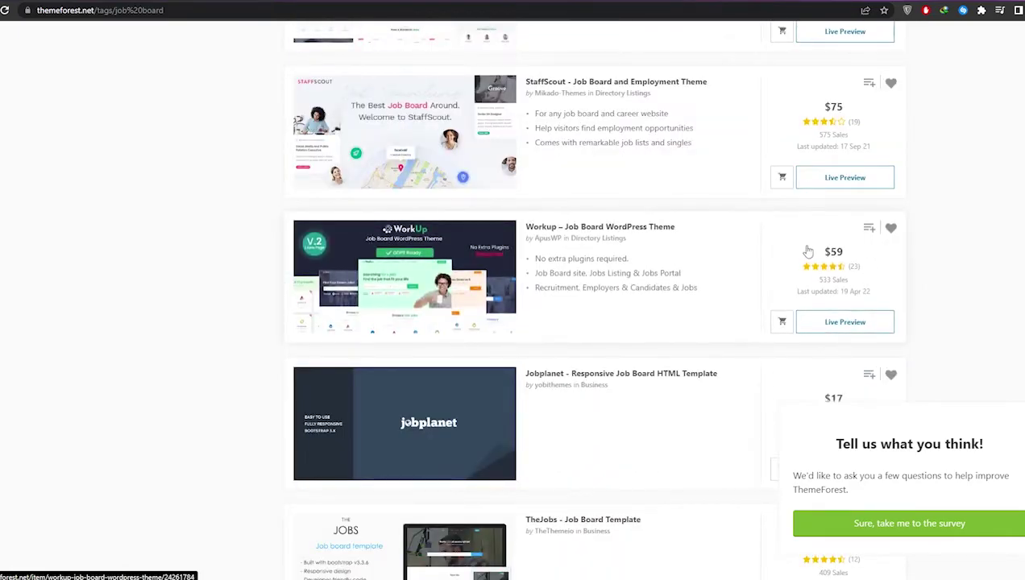
pyautogui.scroll(4, 807, 252)
pyautogui.scroll(-3, 670, 291)
pyautogui.scroll(-7, 493, 284)
pyautogui.scroll(3, 797, 304)
pyautogui.scroll(-5, 797, 304)
pyautogui.scroll(1, 488, 224)
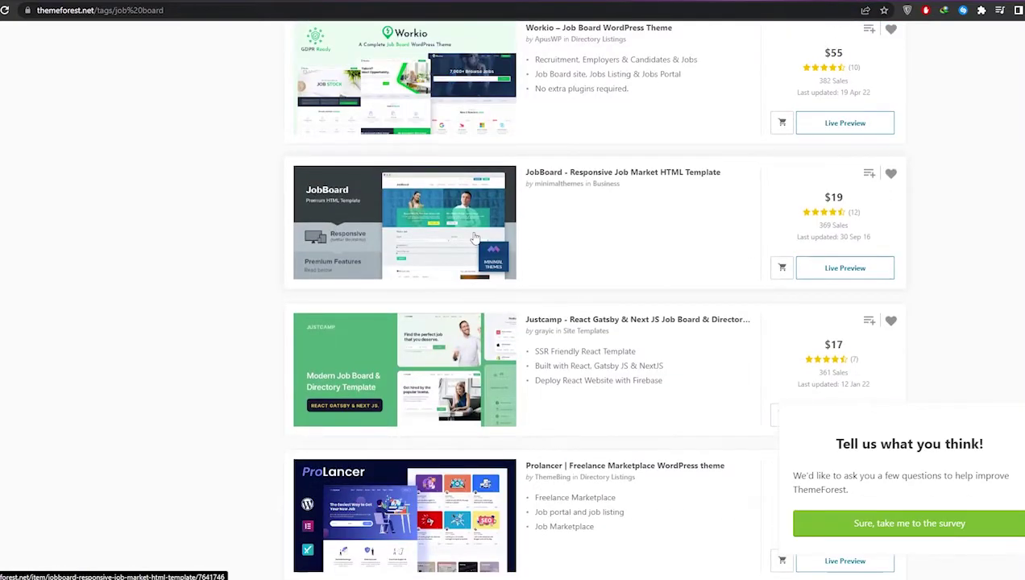
pyautogui.scroll(-3, 475, 238)
pyautogui.scroll(-2, 999, 364)
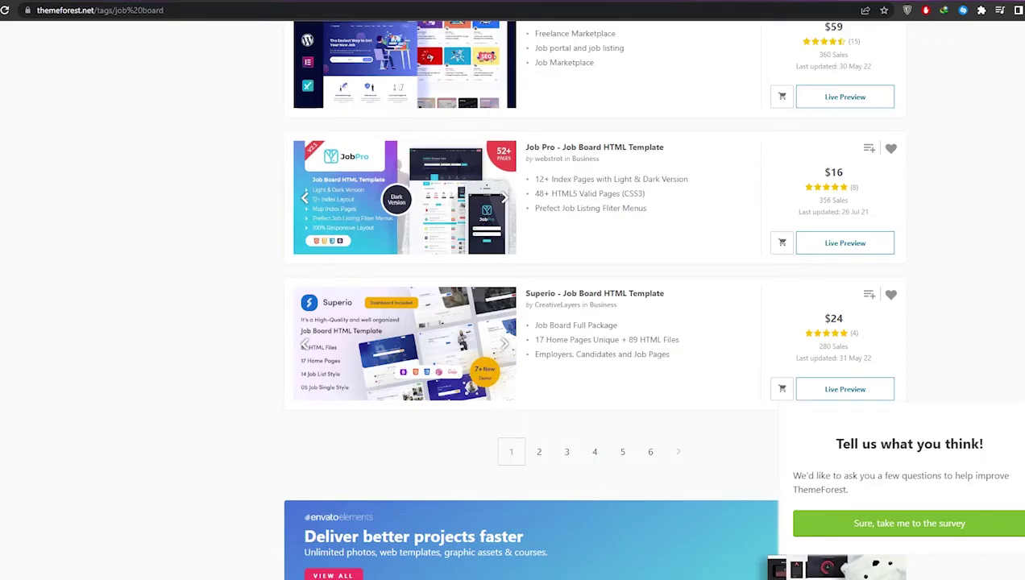
pyautogui.scroll(15, 983, 361)
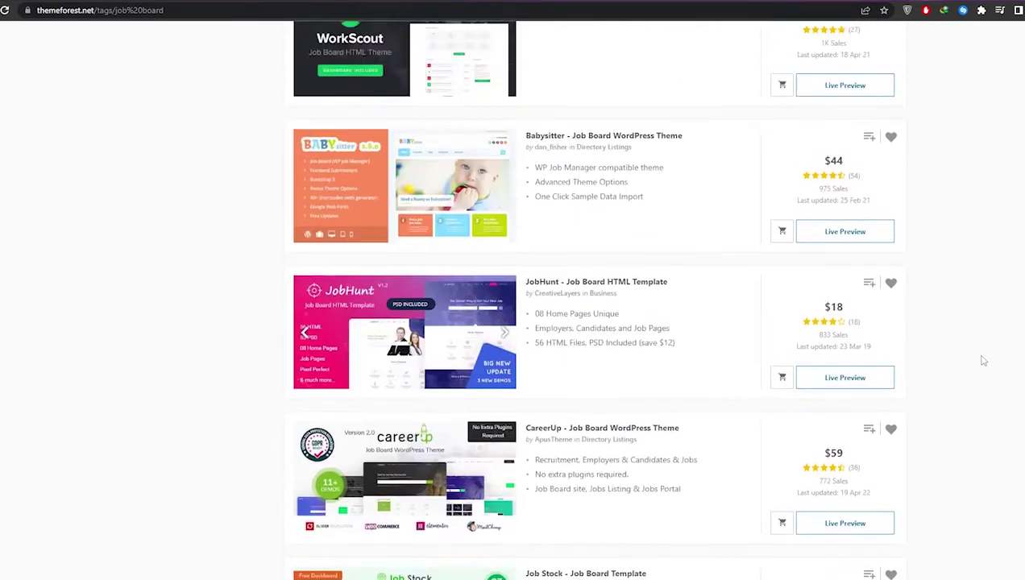
pyautogui.scroll(1, 981, 360)
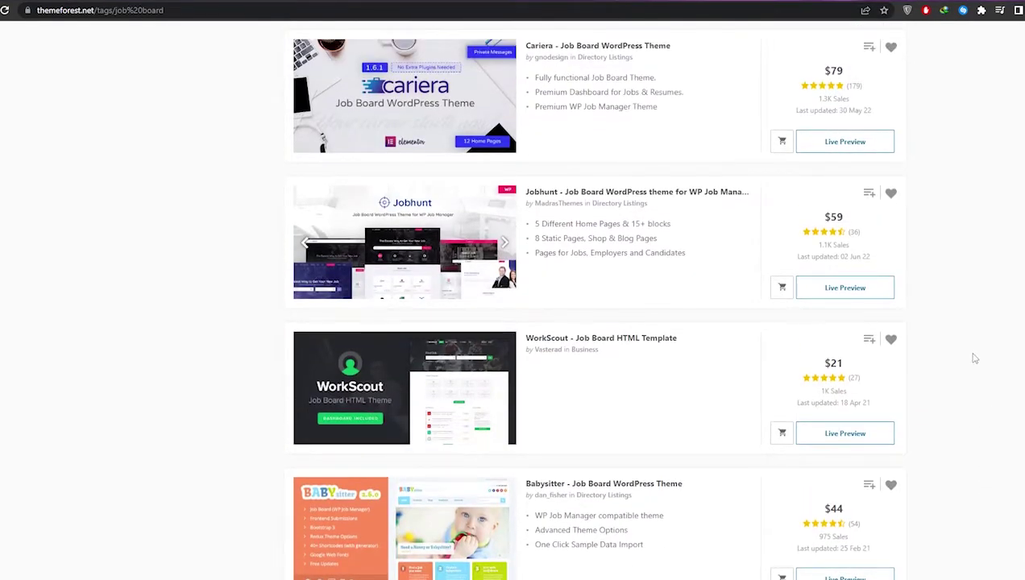
pyautogui.scroll(10, 973, 359)
pyautogui.scroll(6, 969, 358)
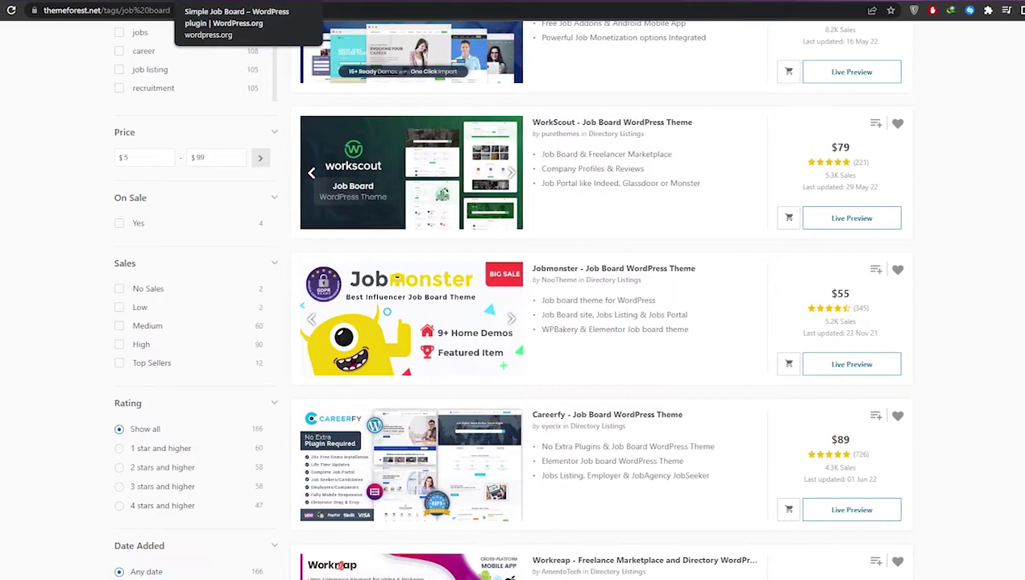
# Switch to the WordPress Starter Templates page, skip the logo upload for Love Nature, and start building the website with the preselected import options.
pyautogui.click(346, 2)
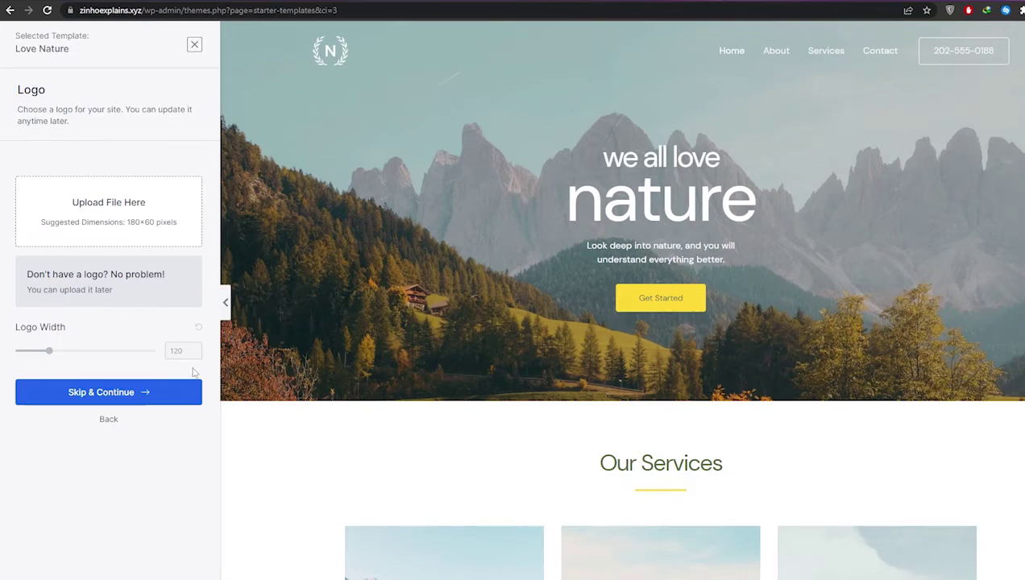
pyautogui.scroll(-6, 238, 405)
pyautogui.scroll(6, 238, 403)
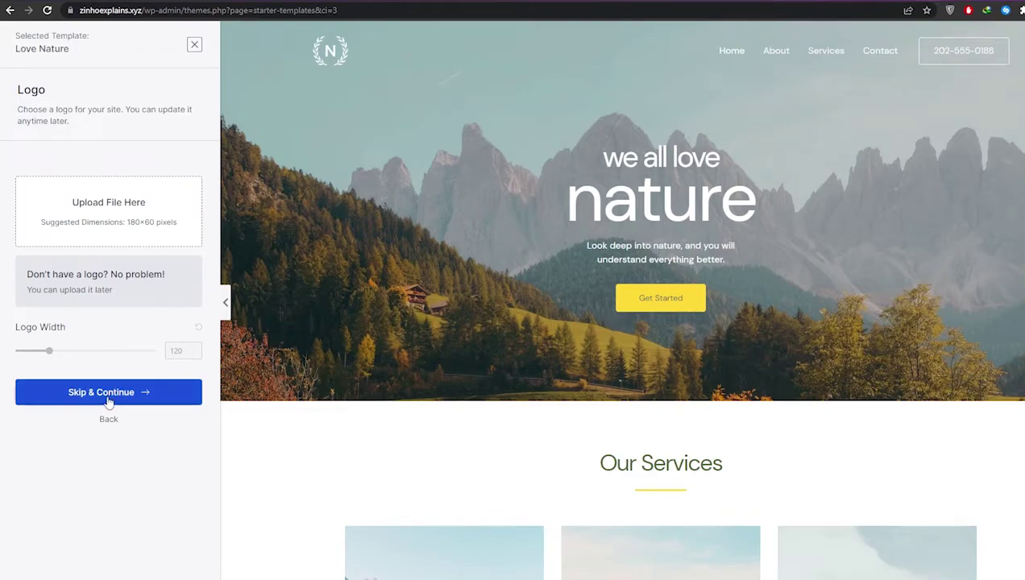
pyautogui.click(76, 397)
pyautogui.click(133, 525)
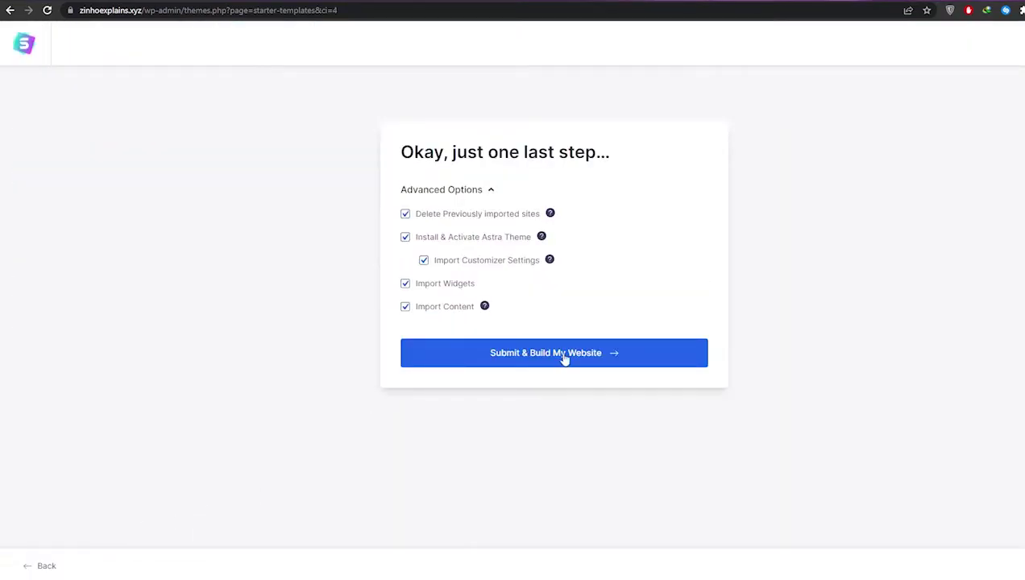
pyautogui.click(635, 362)
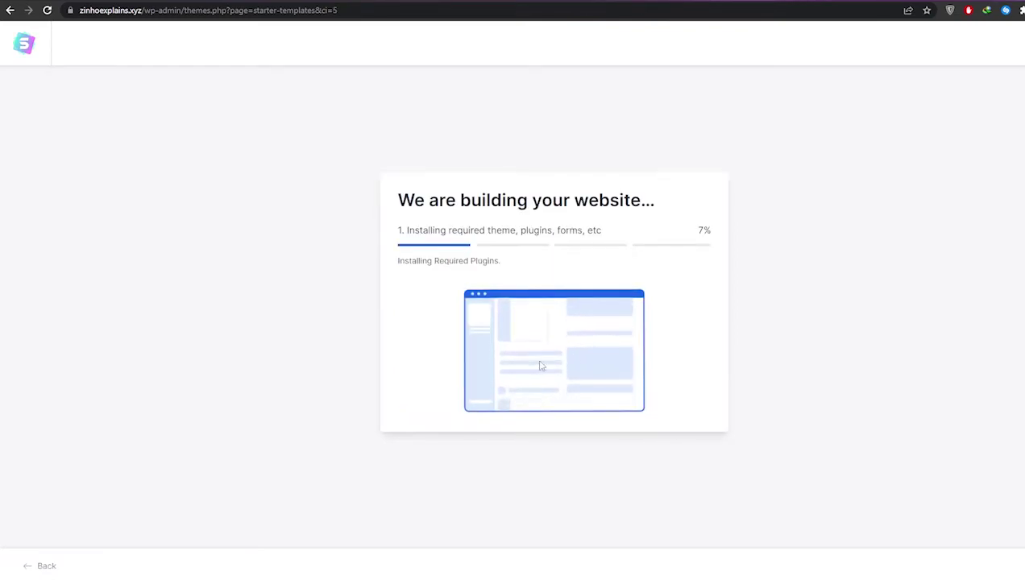